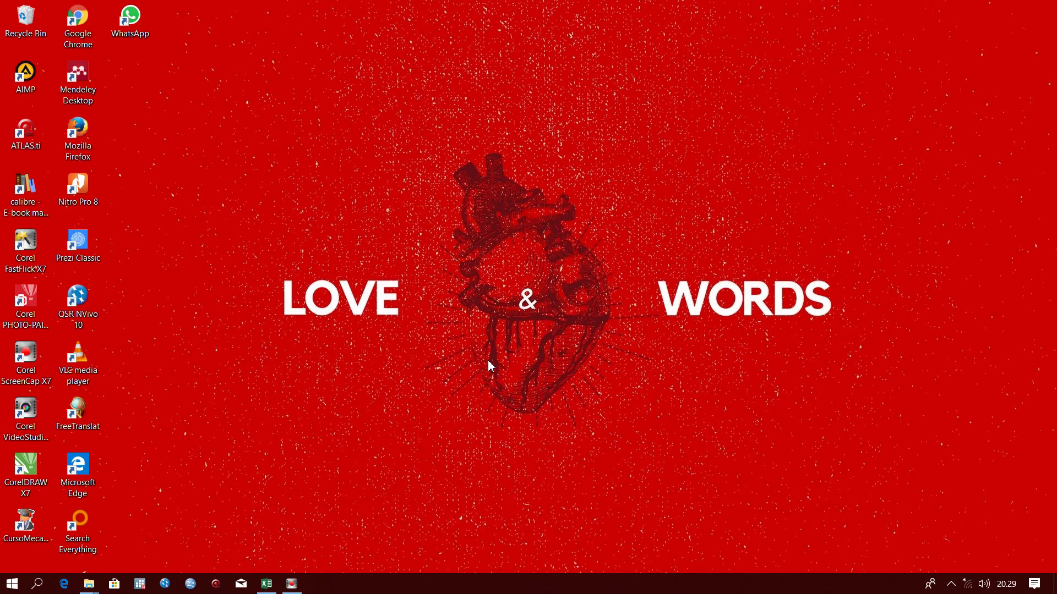
# Refresh the desktop twice, then restore the Excel workbook from the taskbar.
pyautogui.rightClick(367, 142)
pyautogui.click(398, 202)
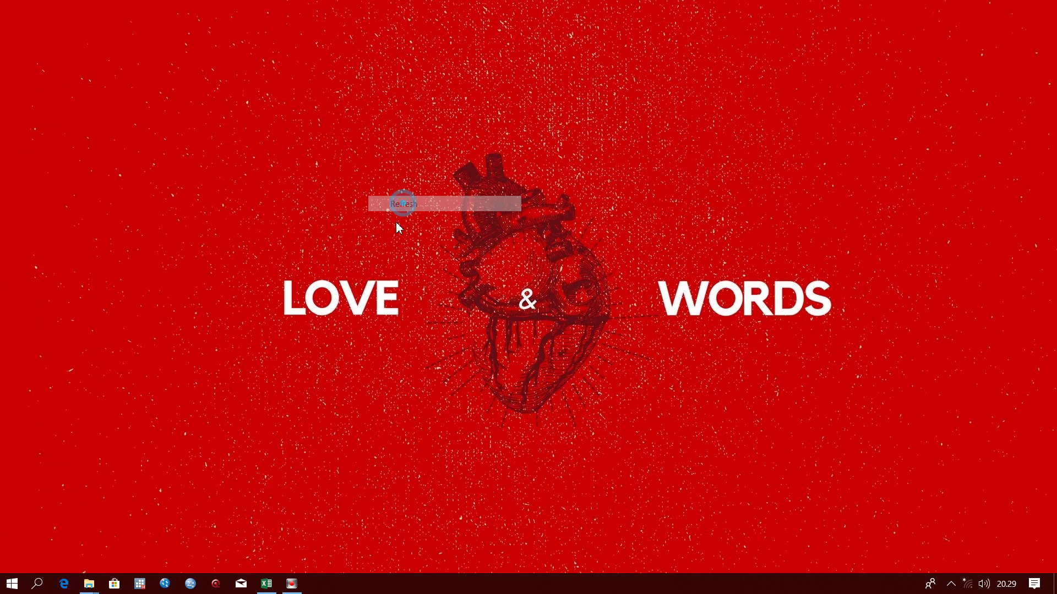
pyautogui.rightClick(363, 184)
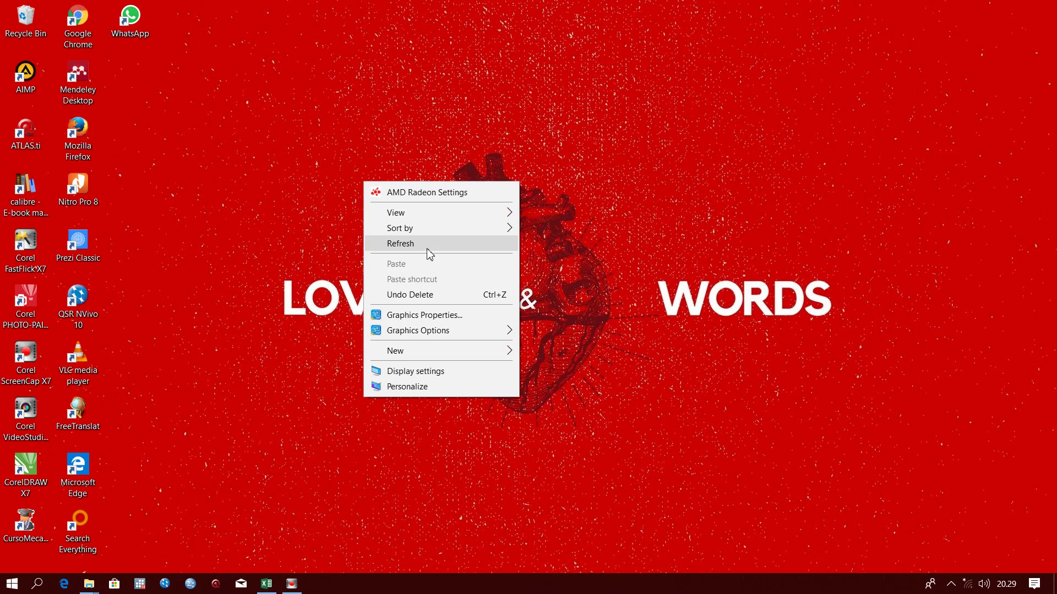
pyautogui.click(428, 249)
pyautogui.click(285, 558)
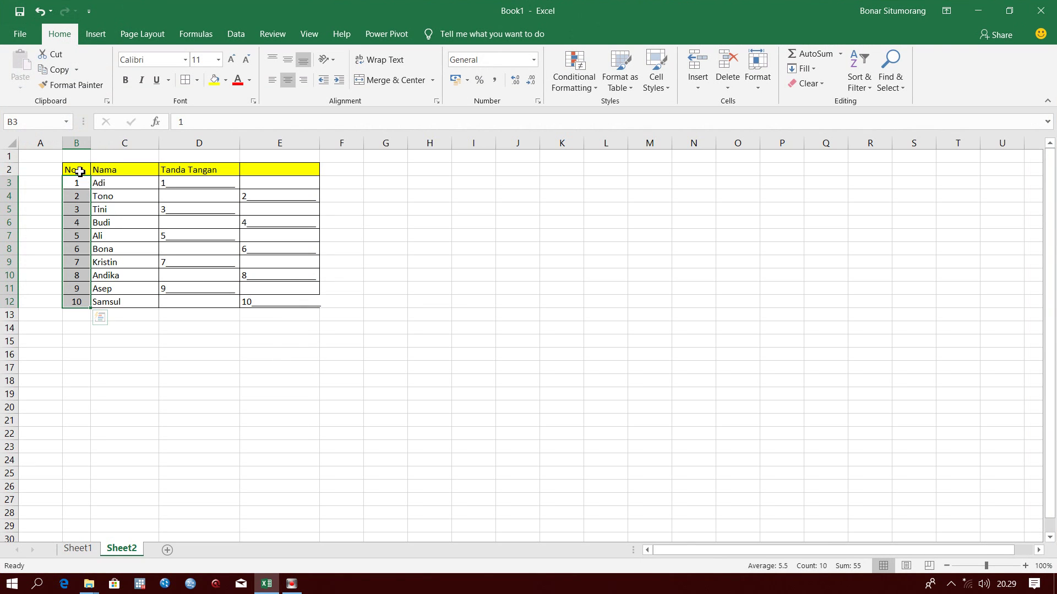
# Inspect the Sheet2 table B2:E12, its No, Nama and Tanda Tangan headers, and the D3 formula.
pyautogui.moveTo(78, 170); pyautogui.dragTo(302, 305)
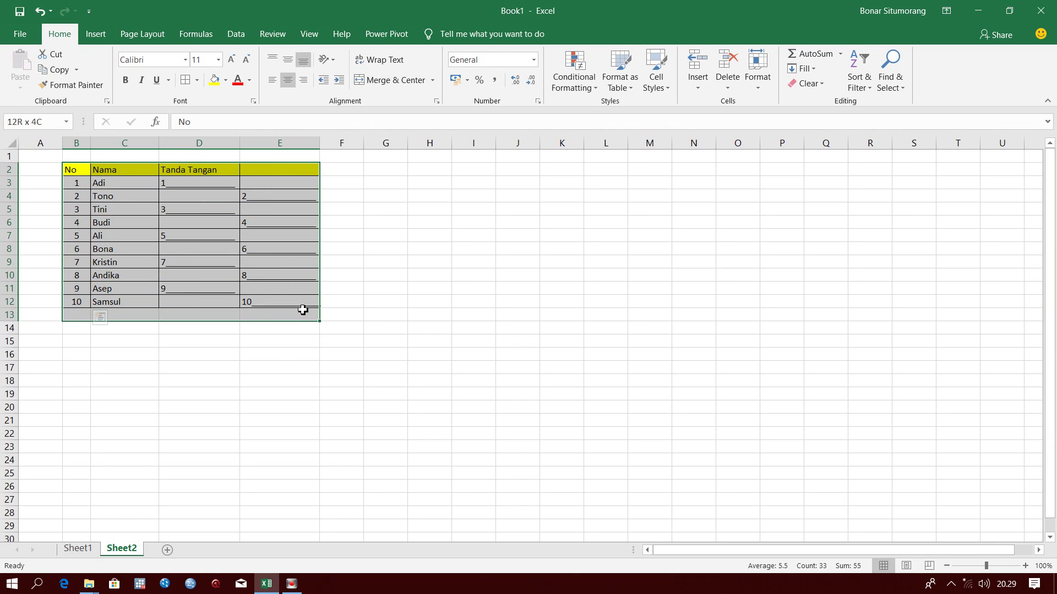
pyautogui.click(191, 381)
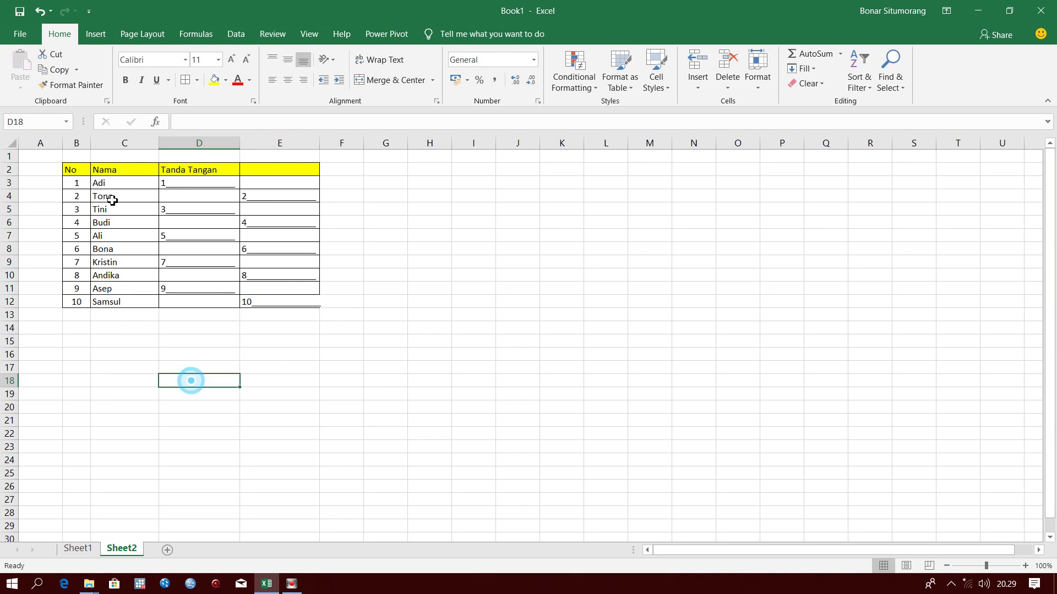
pyautogui.click(72, 171)
pyautogui.click(119, 171)
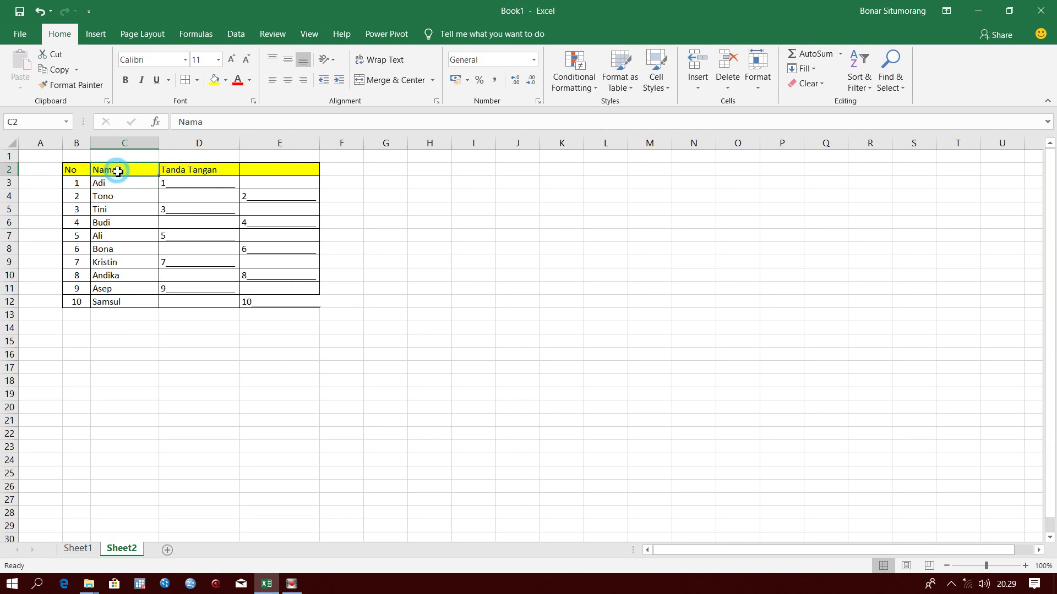
pyautogui.click(193, 170)
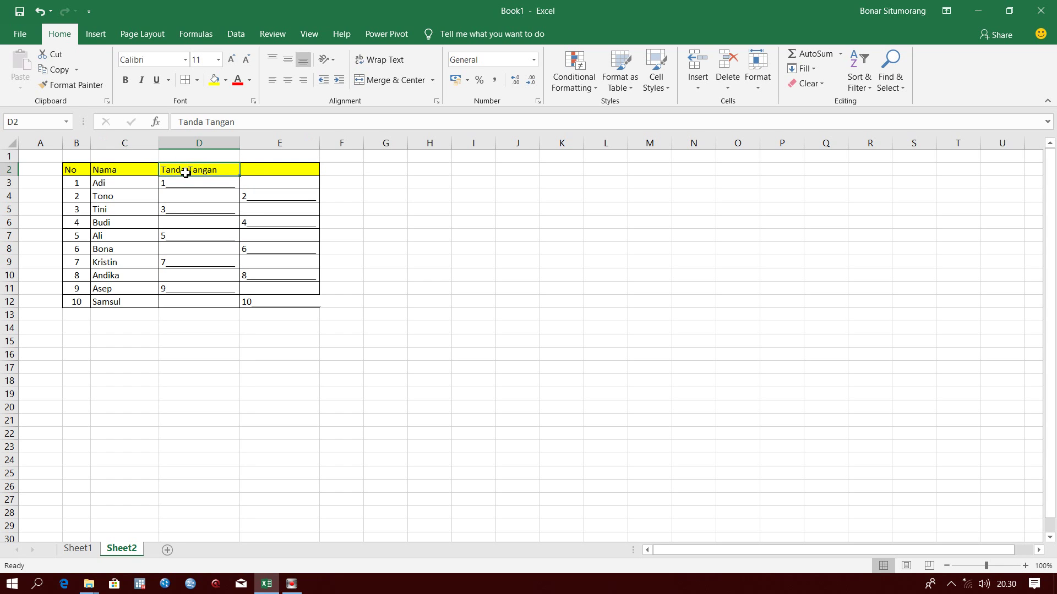
pyautogui.click(194, 184)
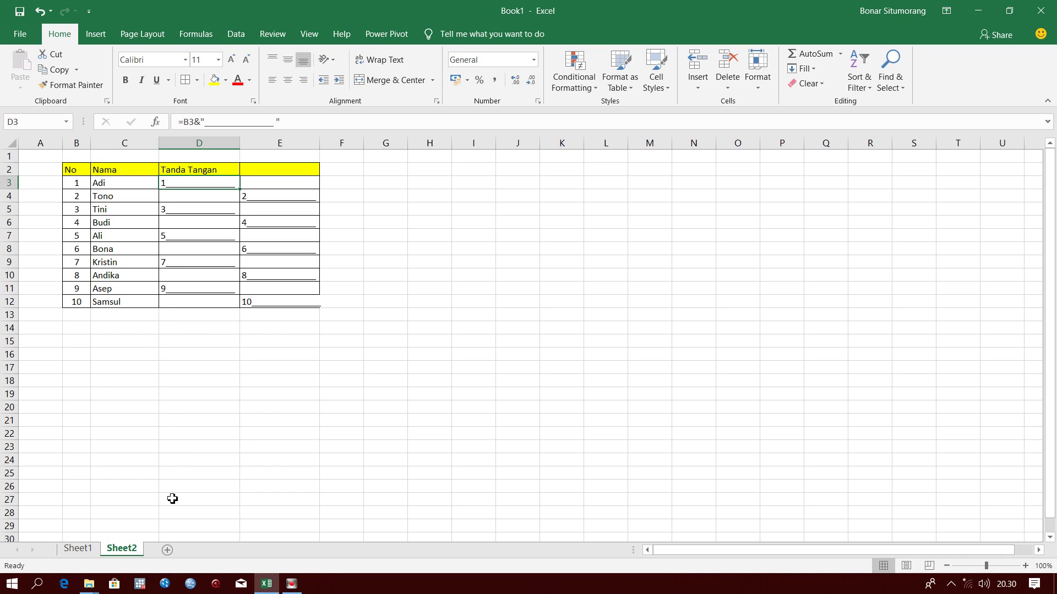
# Add Sheet3 and enter headers No, Nama and Tanda Tangan in B3:D3.
pyautogui.click(167, 550)
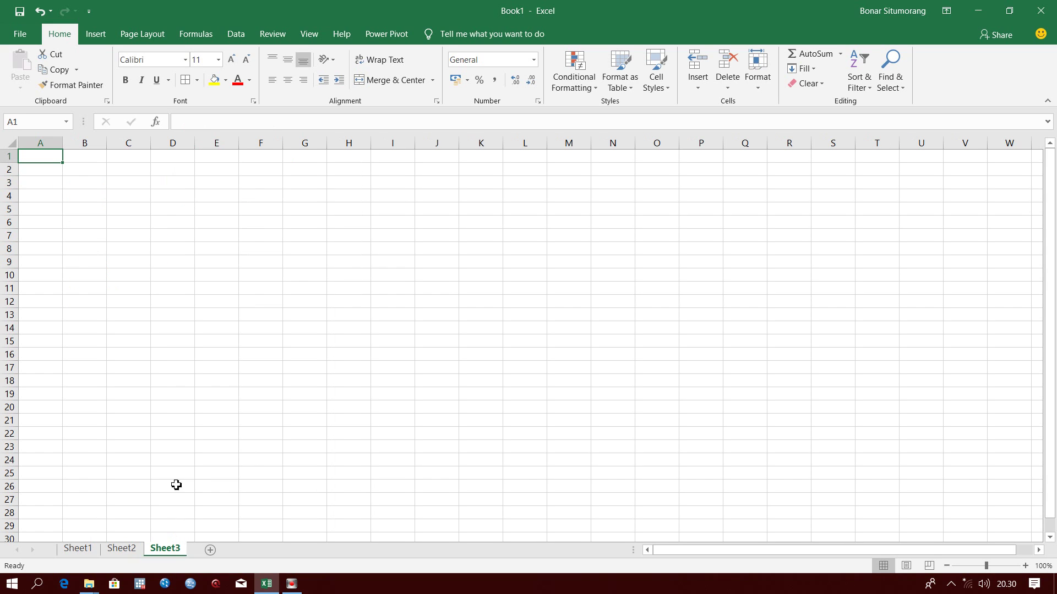
pyautogui.click(98, 179)
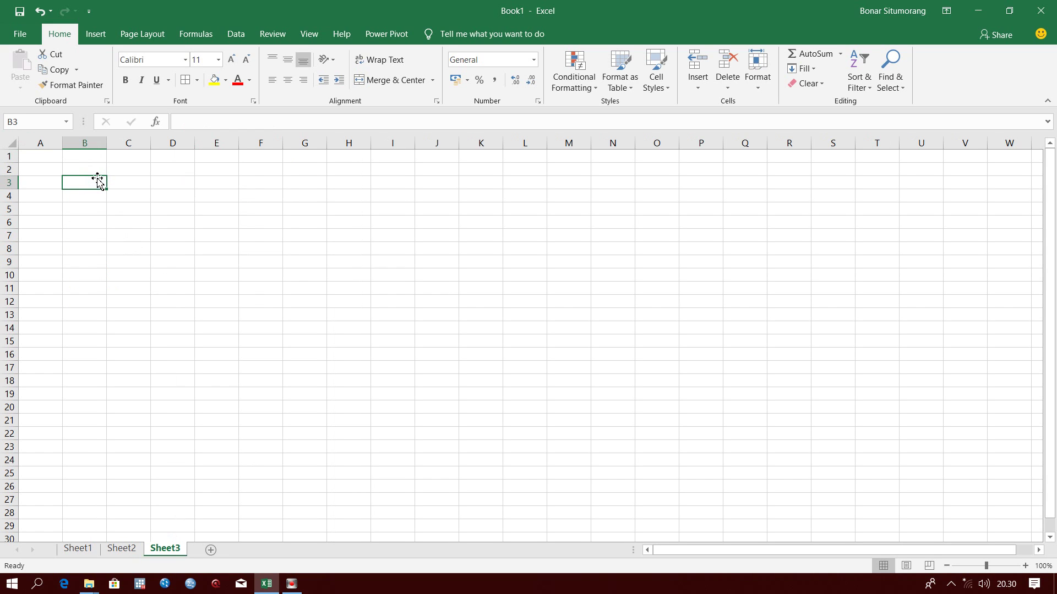
pyautogui.write('N')
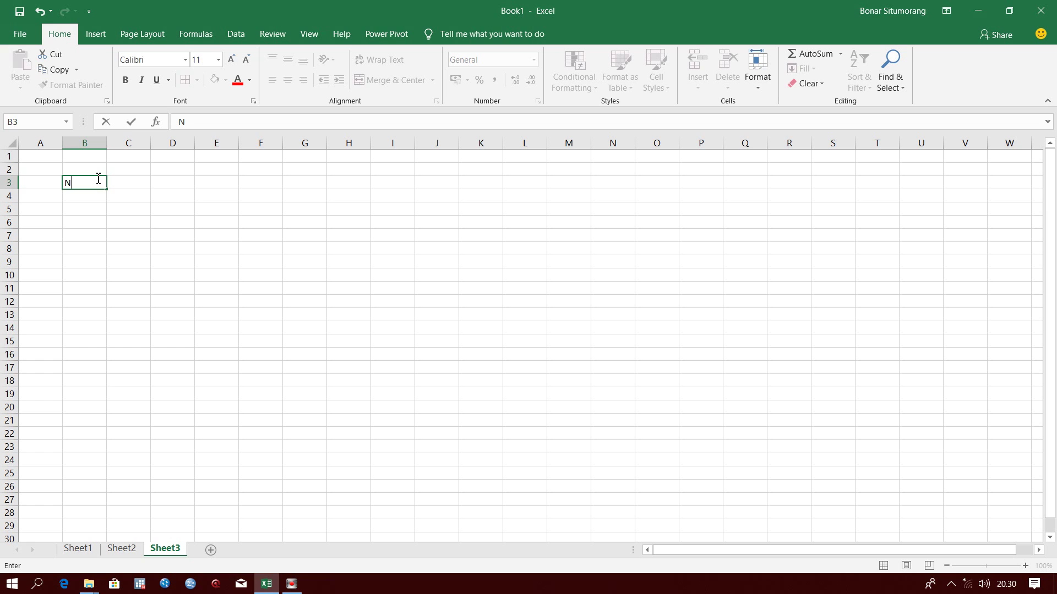
pyautogui.write('o')
pyautogui.press('Tab')
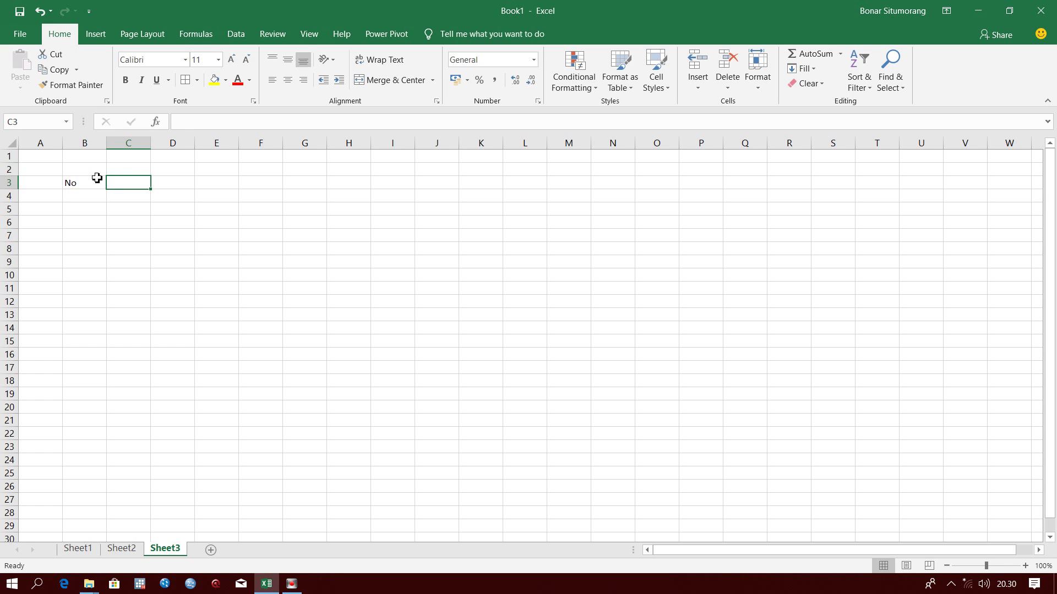
pyautogui.write('Nama')
pyautogui.press('Tab')
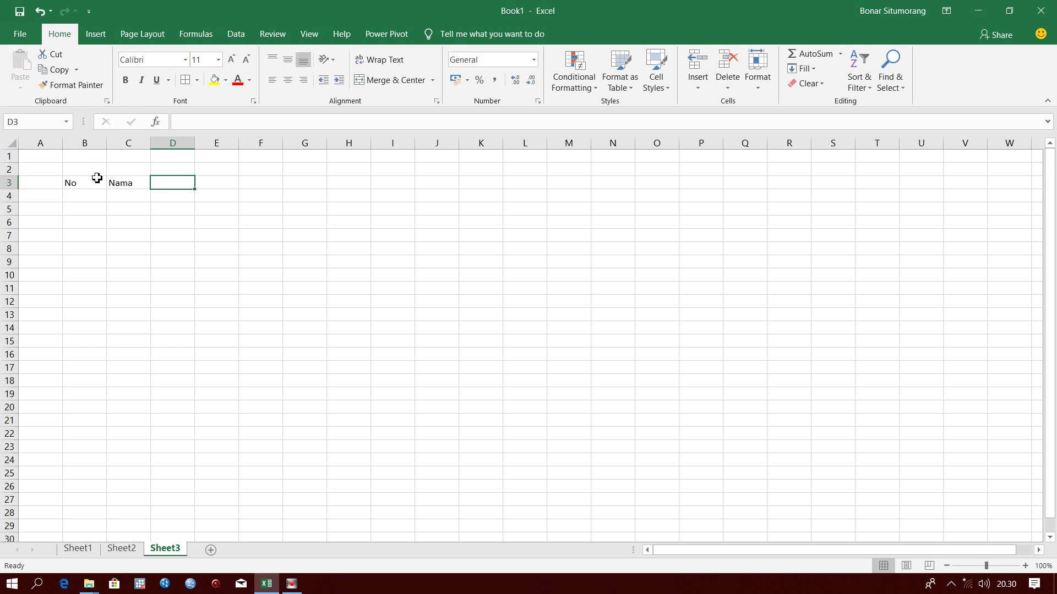
pyautogui.write('Tanda')
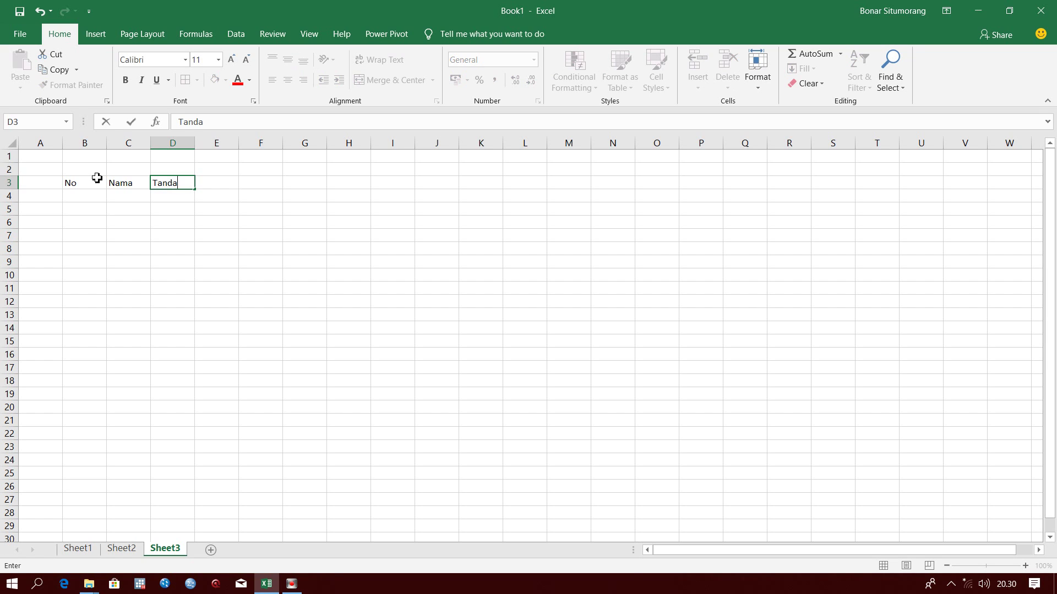
pyautogui.write(' Tangan')
# Number the No column 1 to 10 in B4:B13 by filling down from 1 and 2.
pyautogui.click(85, 197)
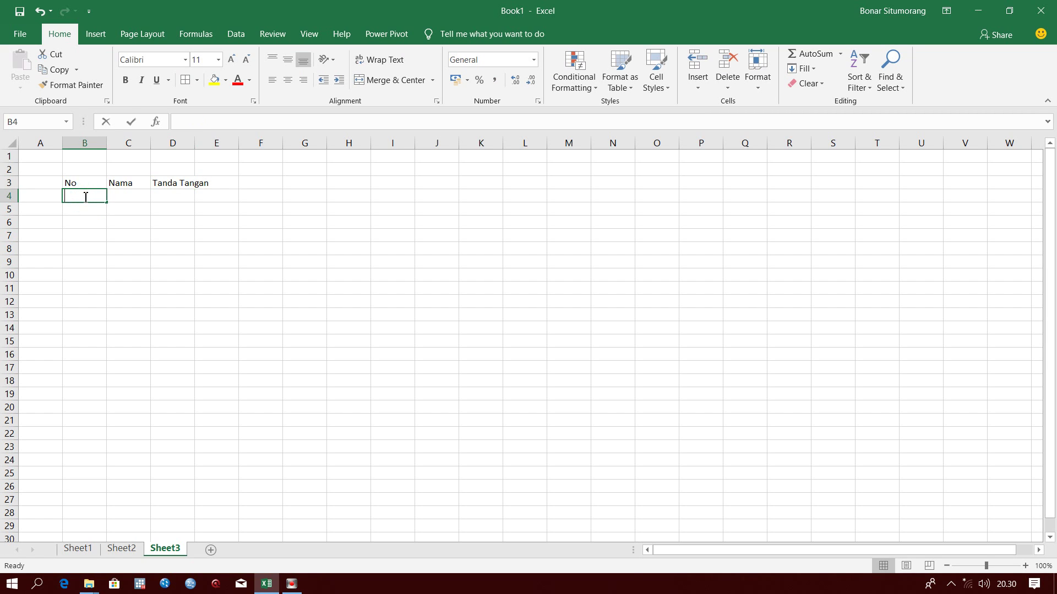
pyautogui.write('1')
pyautogui.press('Return')
pyautogui.write('2')
pyautogui.click(165, 222)
pyautogui.moveTo(78, 192); pyautogui.dragTo(102, 272)
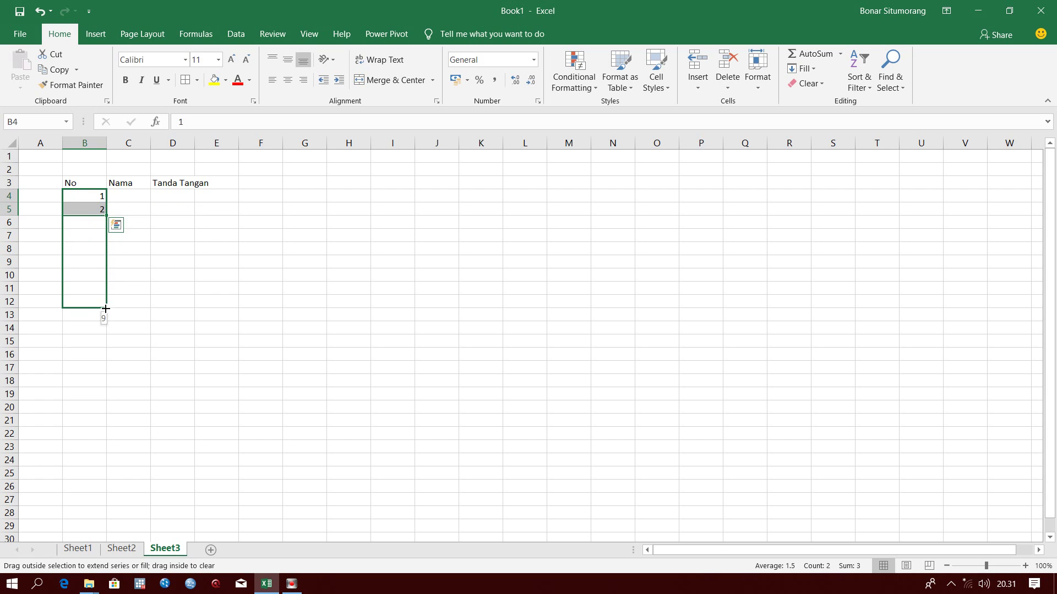
pyautogui.moveTo(102, 272); pyautogui.dragTo(106, 324)
# Enter the names Adi, Edi, Budi and Susi in C4:C7.
pyautogui.click(127, 196)
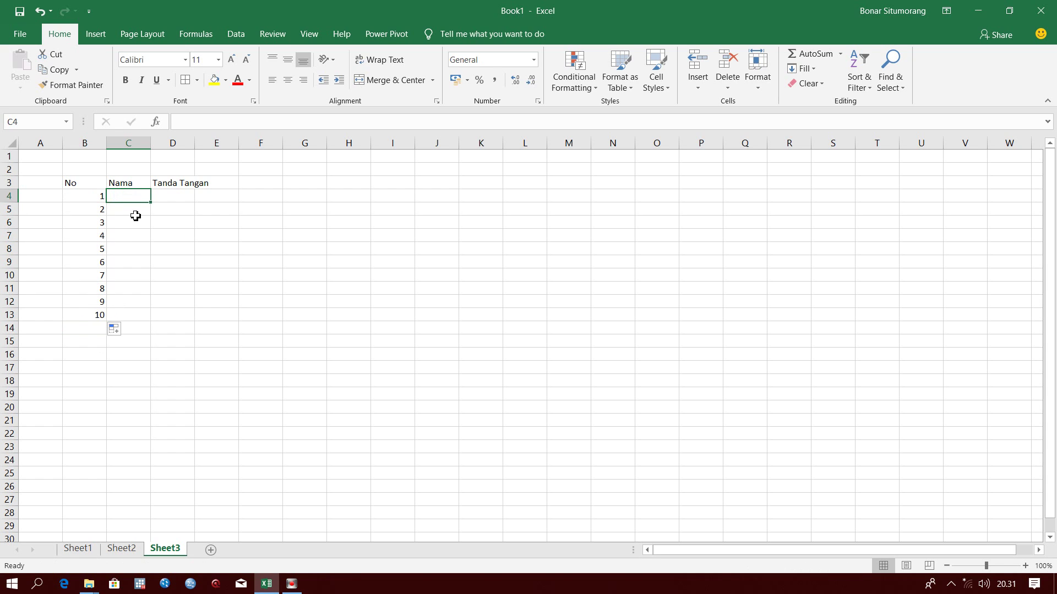
pyautogui.write('Adi')
pyautogui.press('Return')
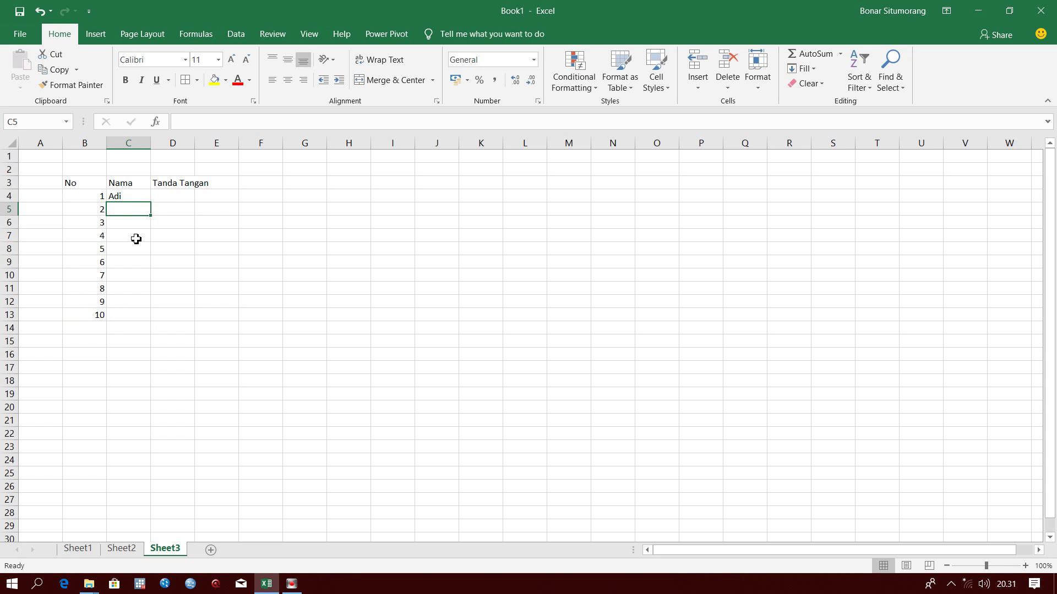
pyautogui.write('Edi')
pyautogui.press('Return')
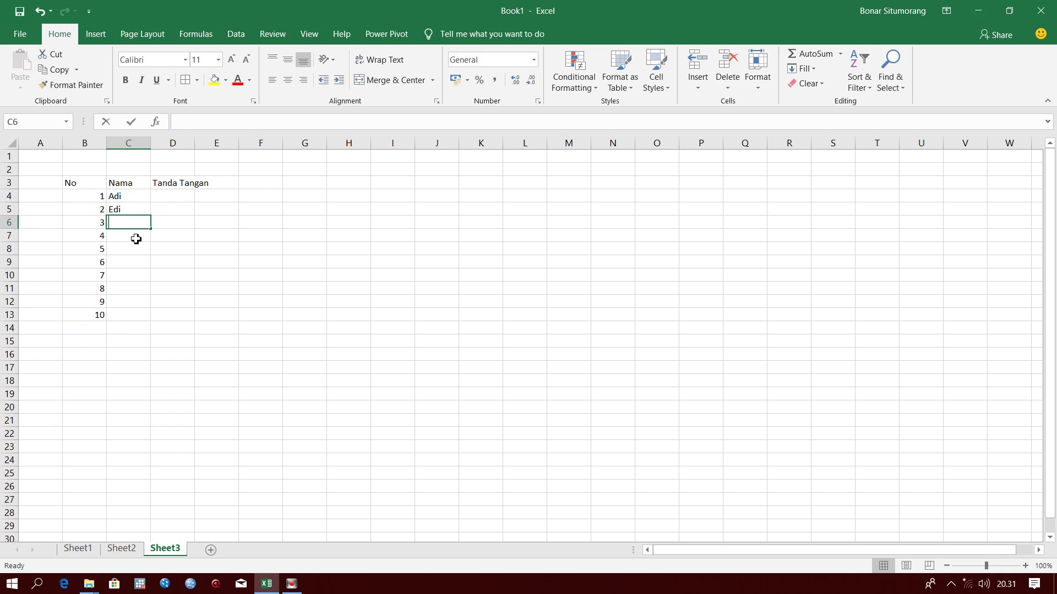
pyautogui.write('Budi')
pyautogui.press('Return')
pyautogui.write('Sus')
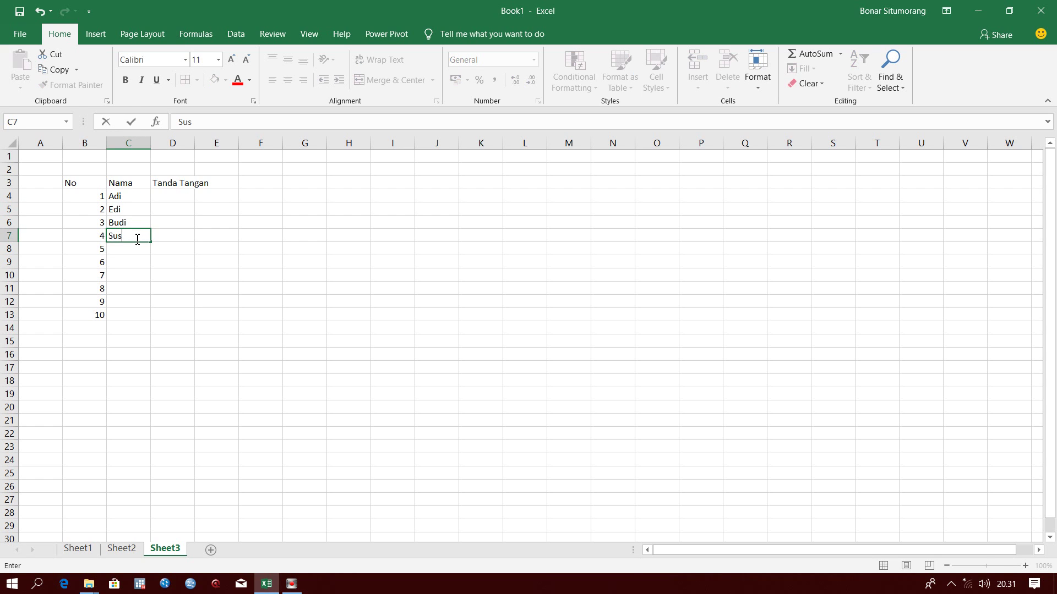
pyautogui.write('i')
pyautogui.press('Return')
# Continue the Nama column with Ali, Bona, Idris, Yoyok and Tohom in C8:C12.
pyautogui.write('Al')
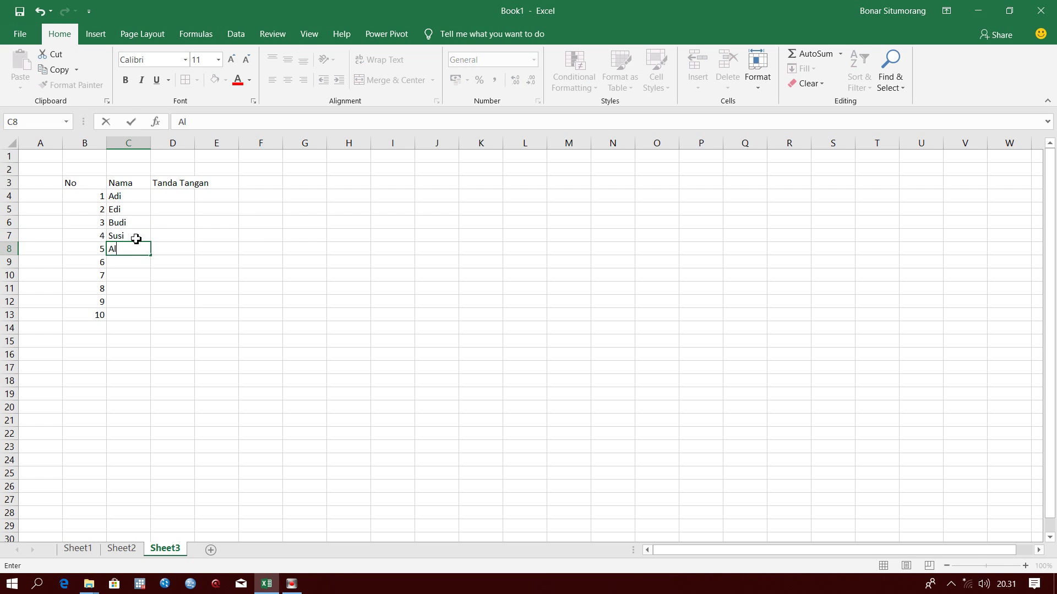
pyautogui.write('i')
pyautogui.press('Return')
pyautogui.write('B')
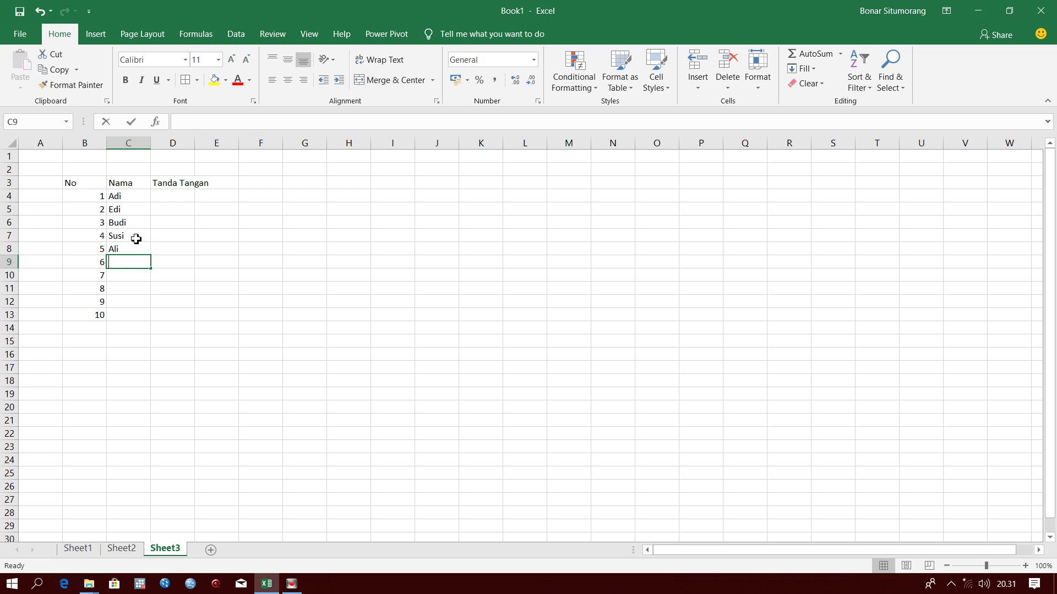
pyautogui.write('ona')
pyautogui.press('Return')
pyautogui.write('Id')
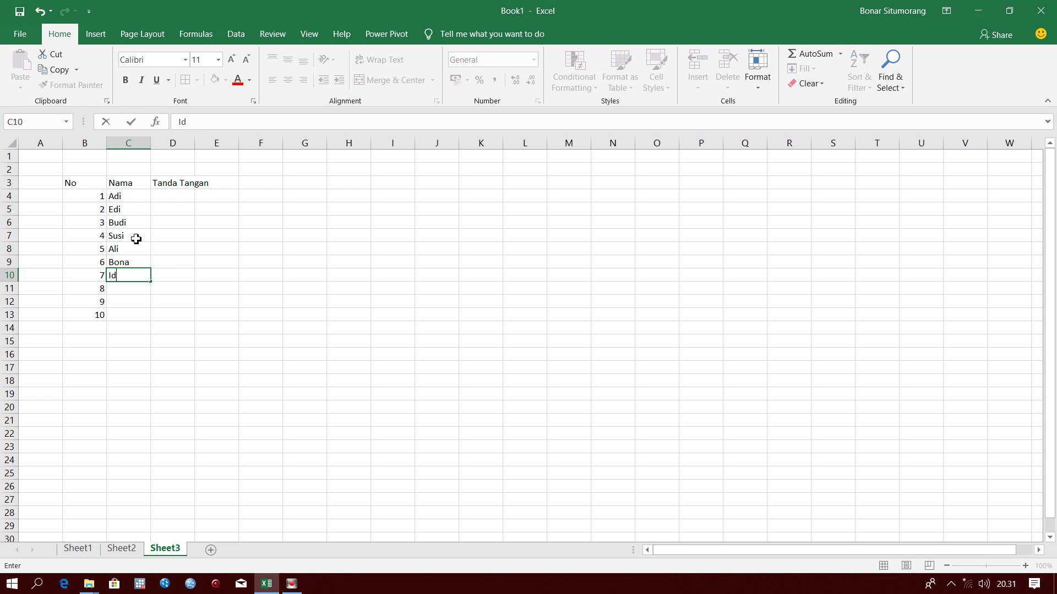
pyautogui.write('ris')
pyautogui.press('Return')
pyautogui.write('Yoy')
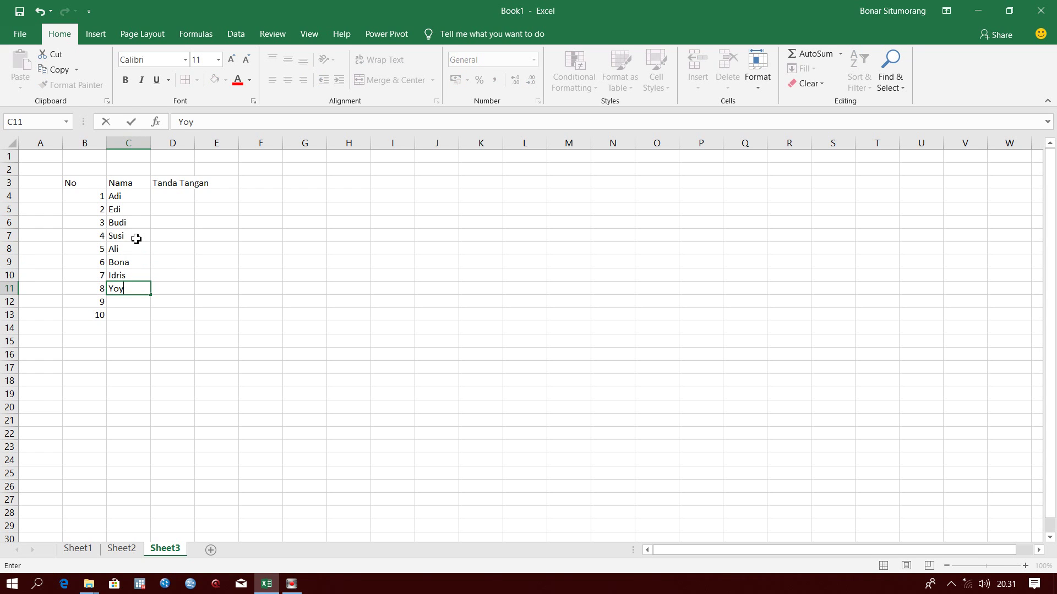
pyautogui.write('o')
pyautogui.write('k')
pyautogui.press('Return')
pyautogui.write('Toh')
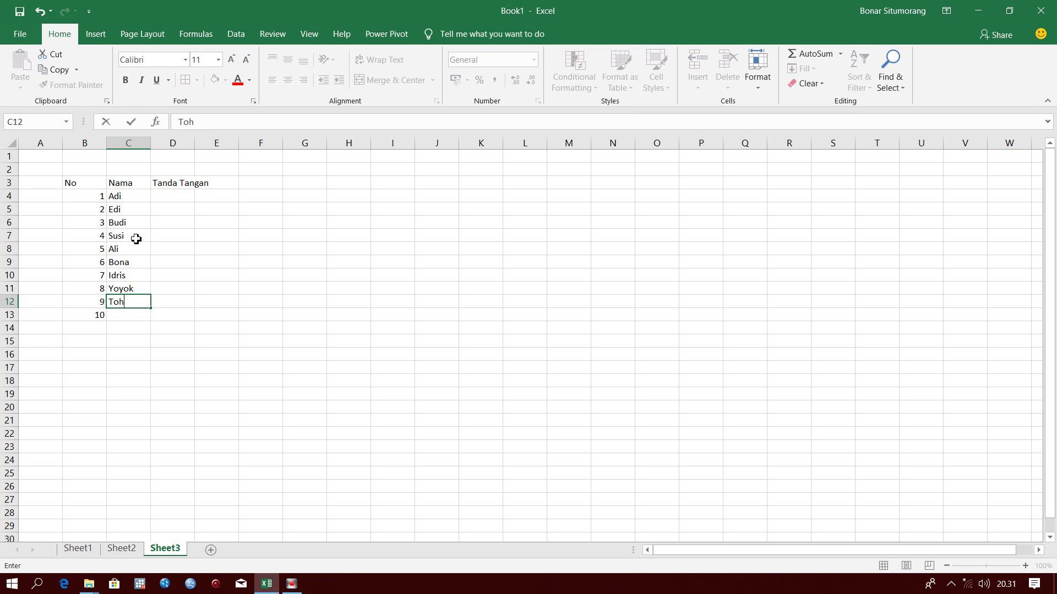
pyautogui.write('om')
pyautogui.press('Return')
# Add Moko as the tenth name and give header row B3:E3 a light blue fill.
pyautogui.write('Mo')
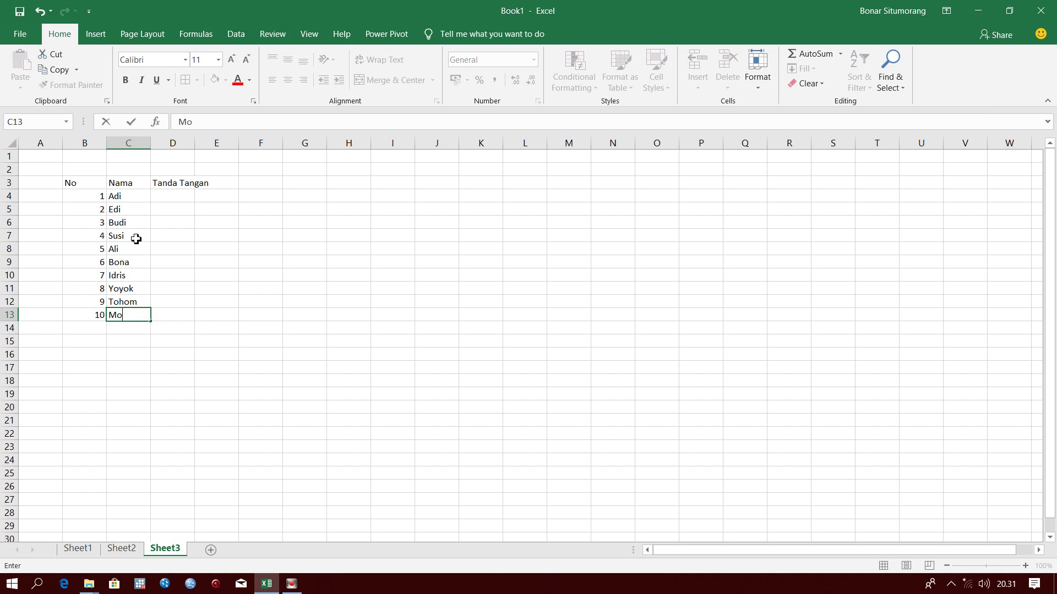
pyautogui.write('ko')
pyautogui.click(190, 200)
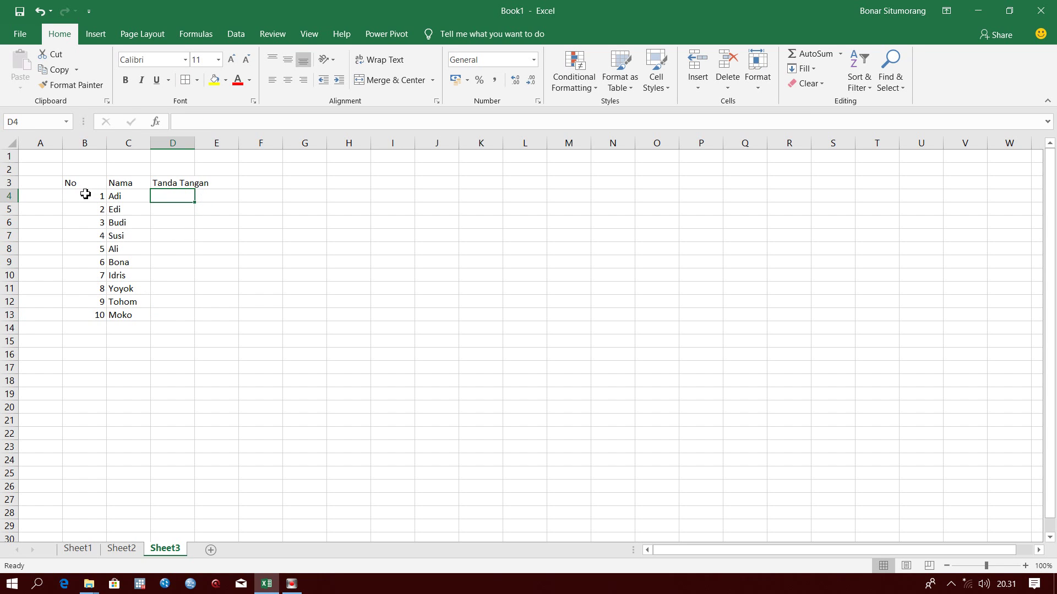
pyautogui.moveTo(80, 184); pyautogui.dragTo(217, 184)
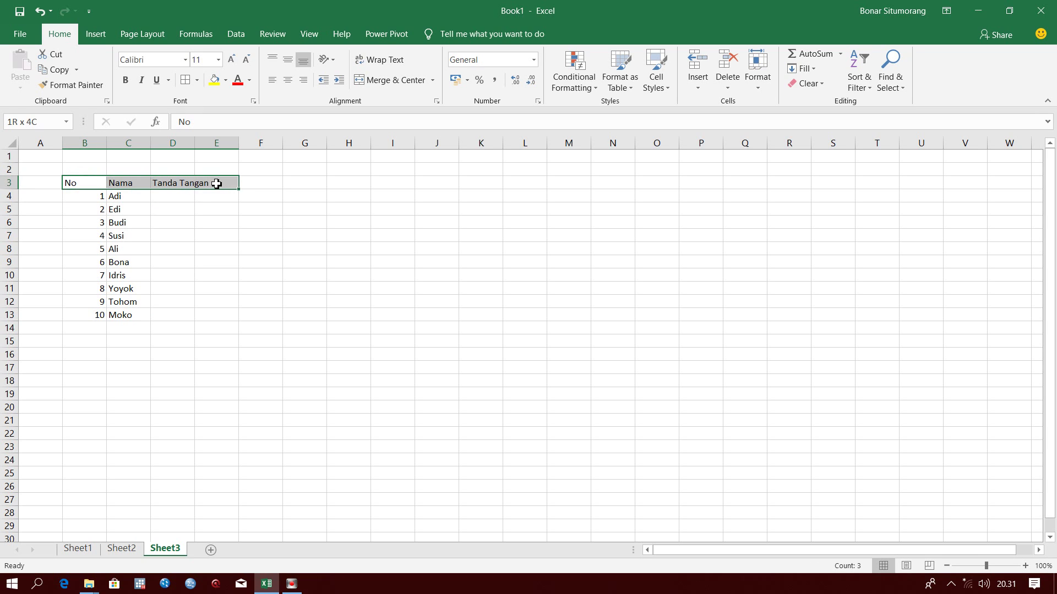
pyautogui.click(214, 82)
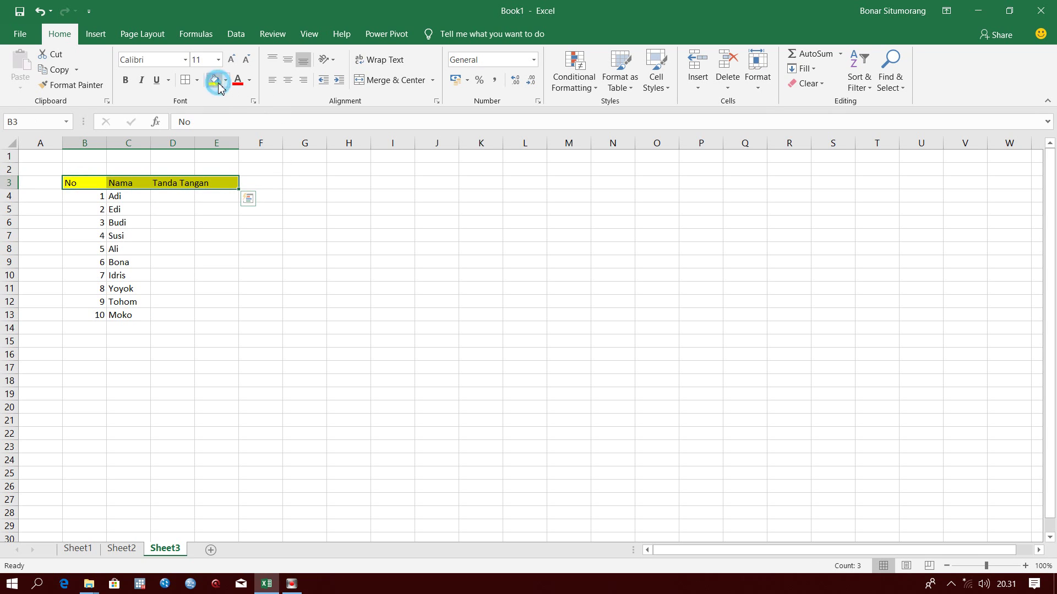
pyautogui.click(226, 83)
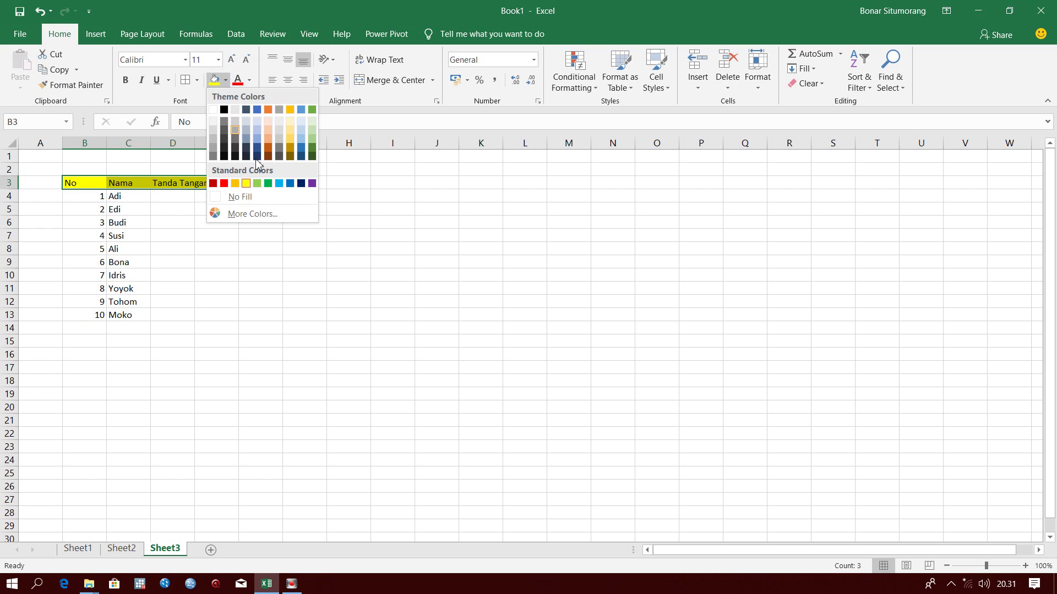
pyautogui.click(279, 183)
pyautogui.click(297, 274)
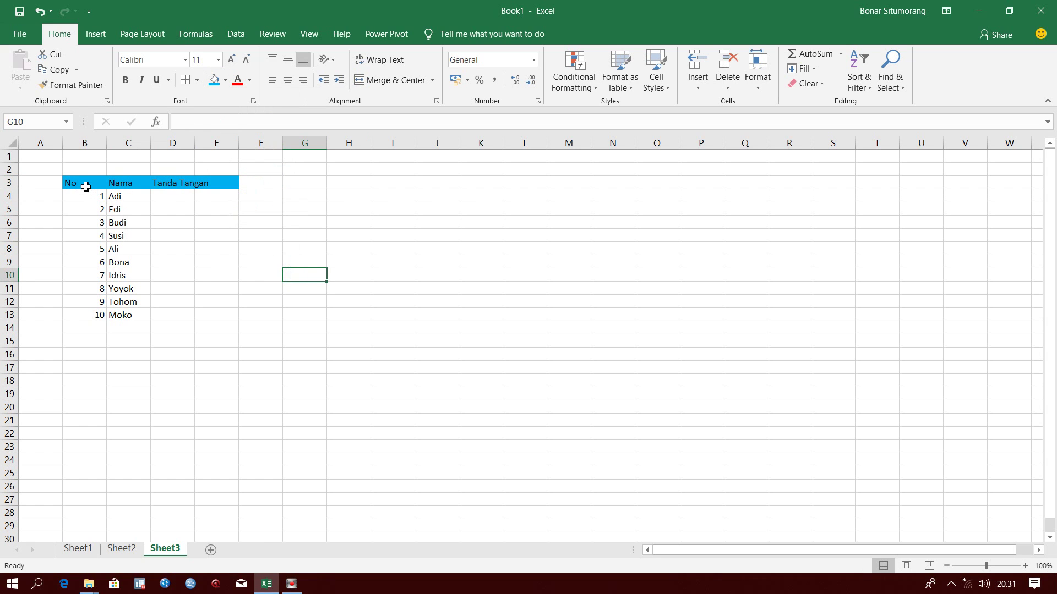
# Apply All Borders to B3:E13 and centre the numbers in B4:B13.
pyautogui.moveTo(84, 183)
pyautogui.mouseDown()
pyautogui.moveTo(213, 299)
pyautogui.moveTo(213, 320)
pyautogui.mouseUp()
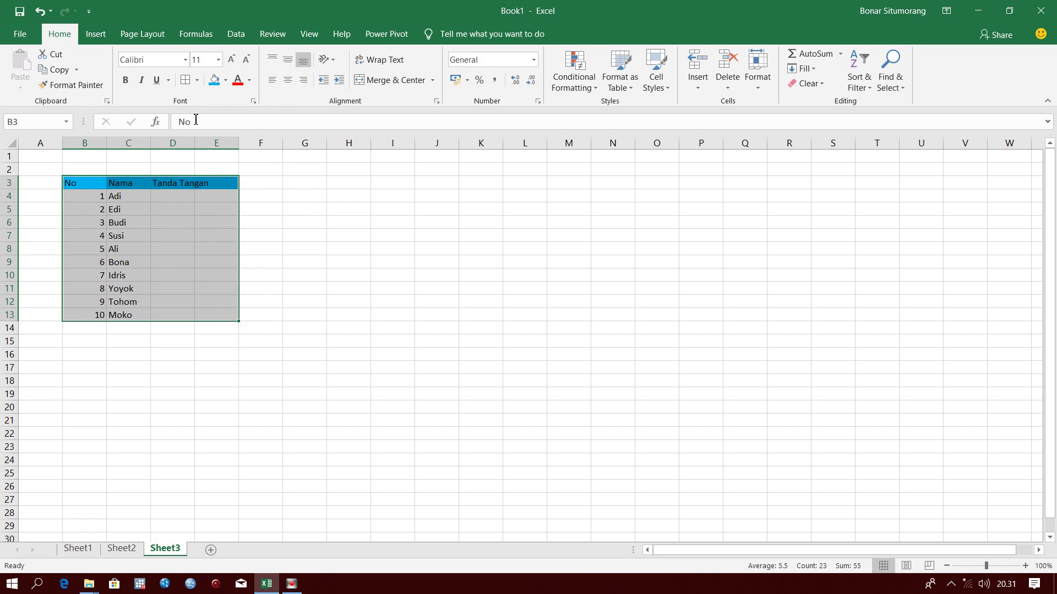
pyautogui.click(186, 80)
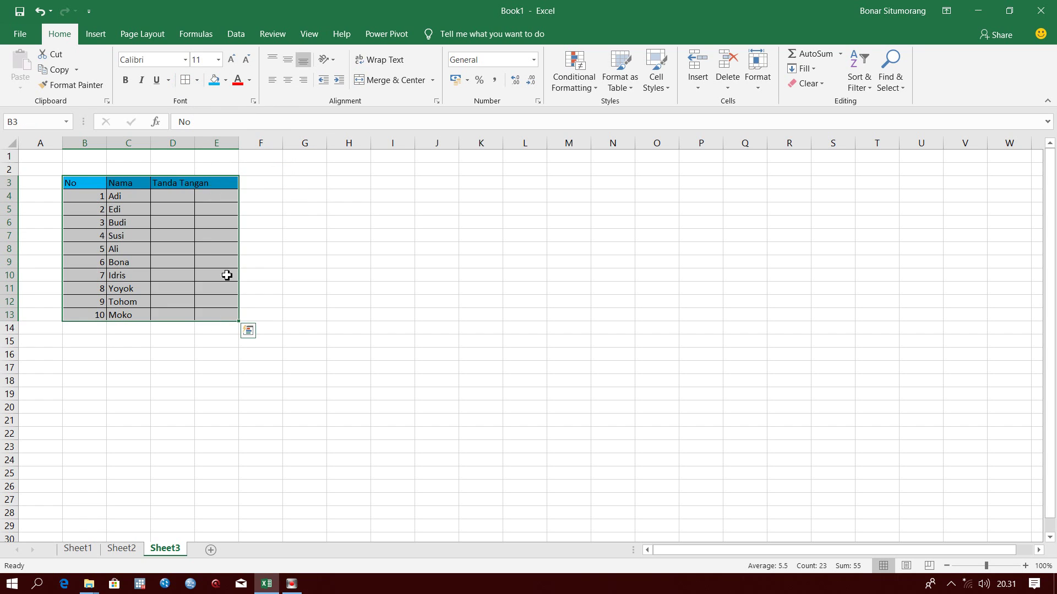
pyautogui.click(223, 275)
pyautogui.moveTo(104, 198); pyautogui.dragTo(100, 316)
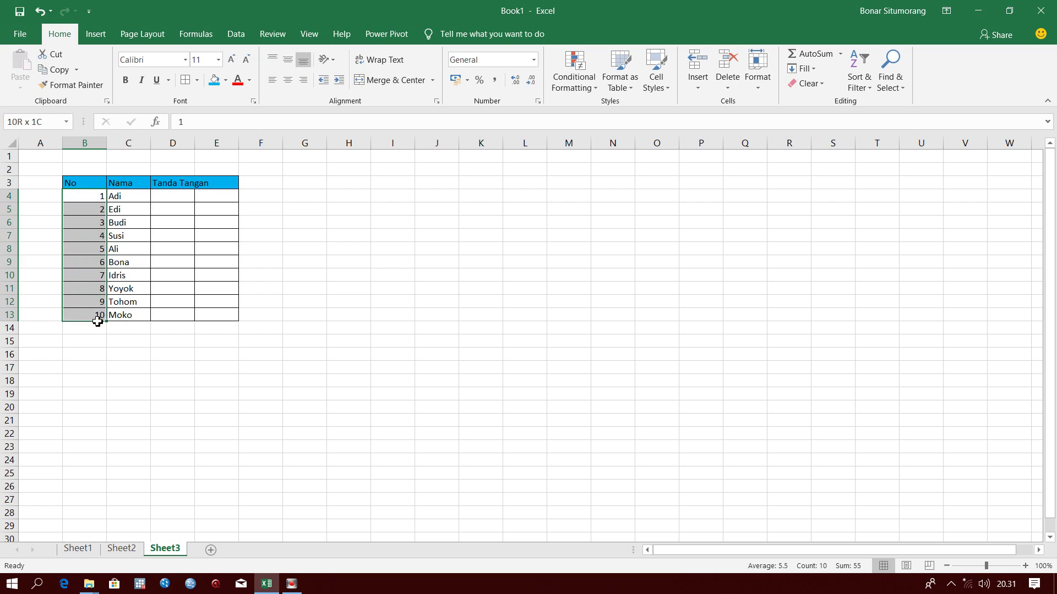
pyautogui.click(292, 84)
pyautogui.click(247, 231)
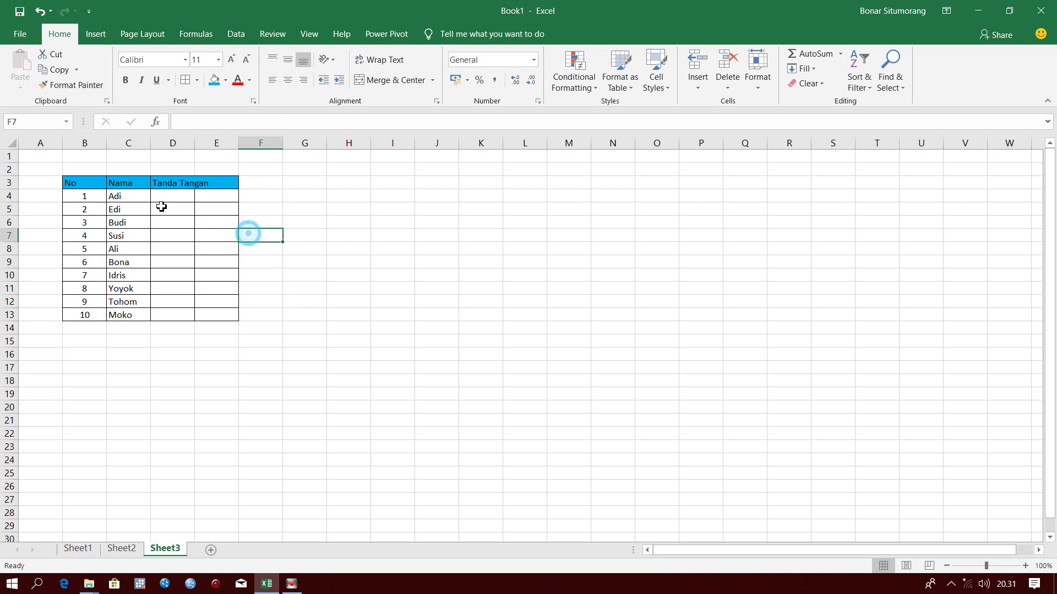
# Widen columns D and E and merge and centre Tanda Tangan across D3:E3.
pyautogui.click(165, 200)
pyautogui.moveTo(195, 144); pyautogui.dragTo(225, 143)
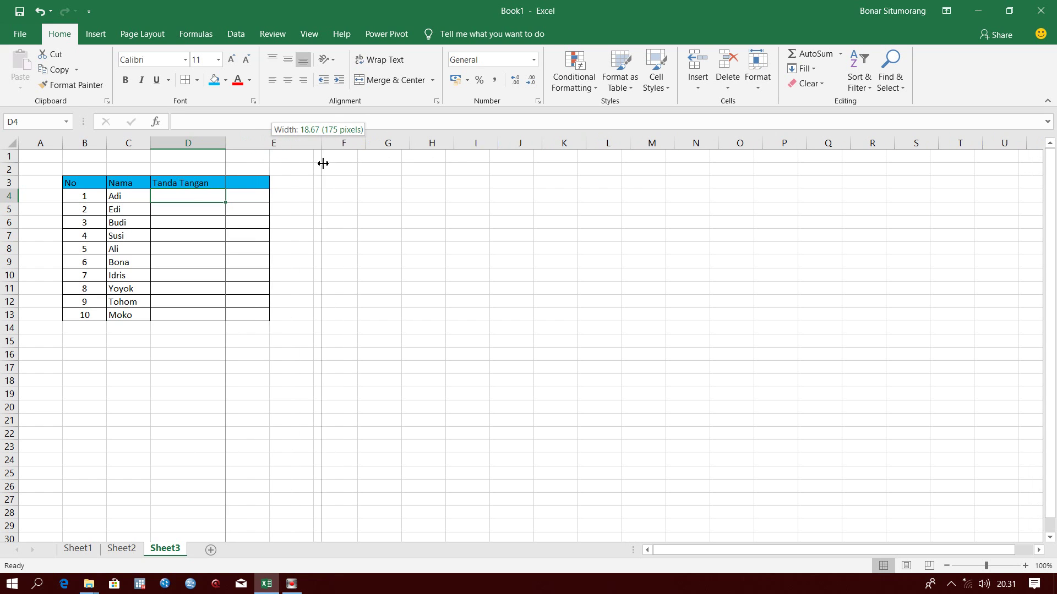
pyautogui.moveTo(274, 145); pyautogui.dragTo(320, 146)
pyautogui.click(279, 199)
pyautogui.moveTo(178, 185); pyautogui.dragTo(282, 183)
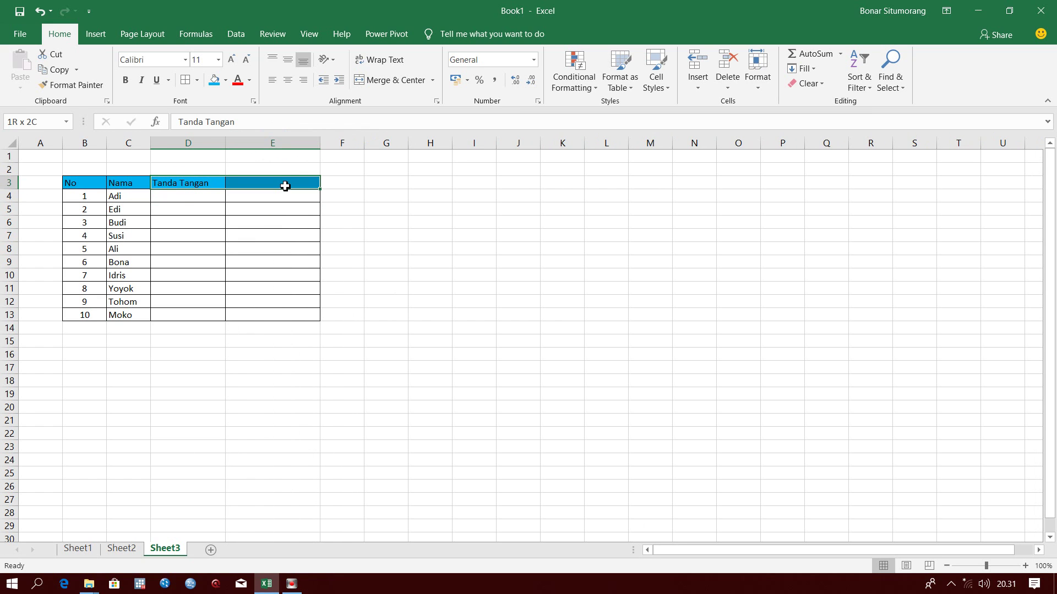
pyautogui.click(385, 87)
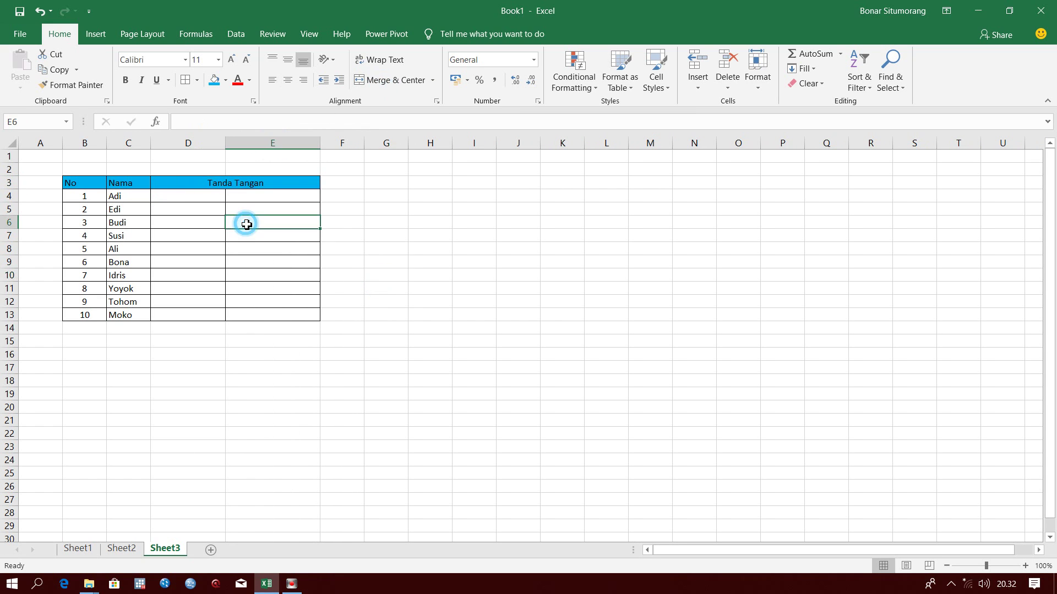
pyautogui.click(191, 200)
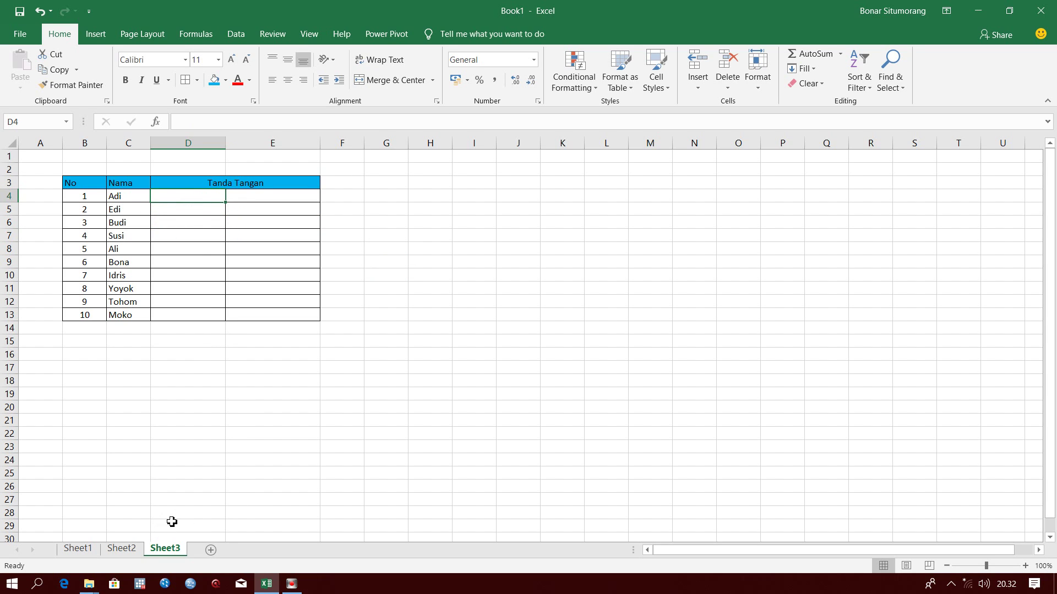
# Check the first row of the Sheet2 example, then return to Sheet3.
pyautogui.click(135, 550)
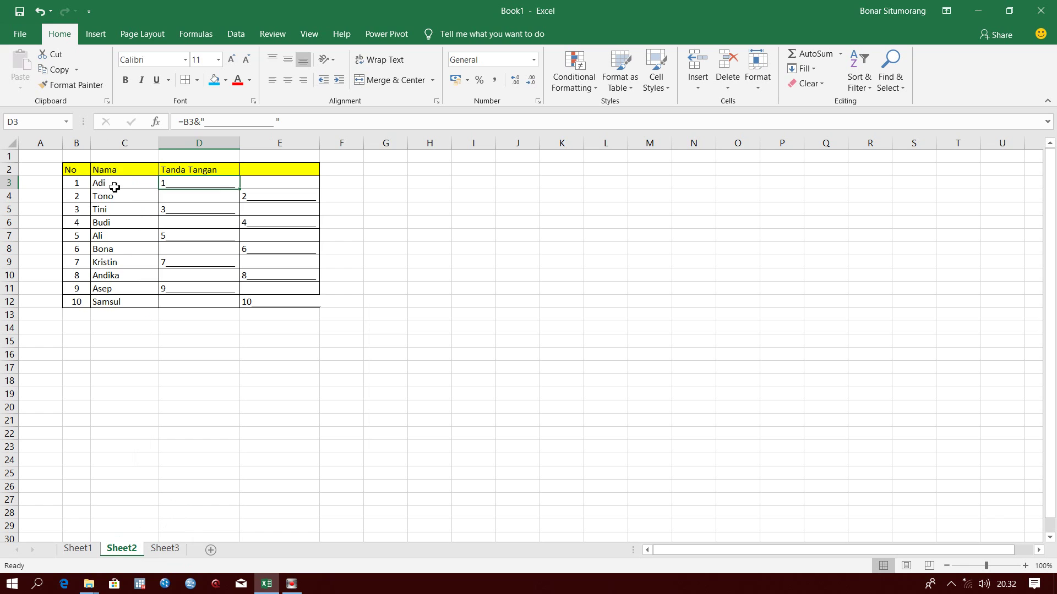
pyautogui.click(122, 187)
pyautogui.click(69, 184)
pyautogui.moveTo(153, 183); pyautogui.dragTo(271, 189)
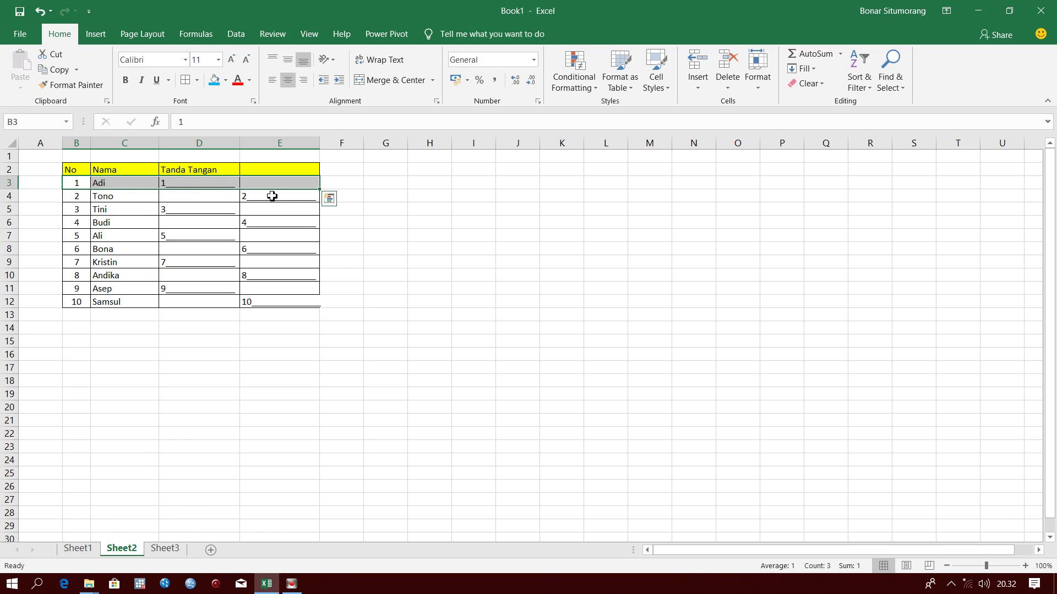
pyautogui.click(165, 548)
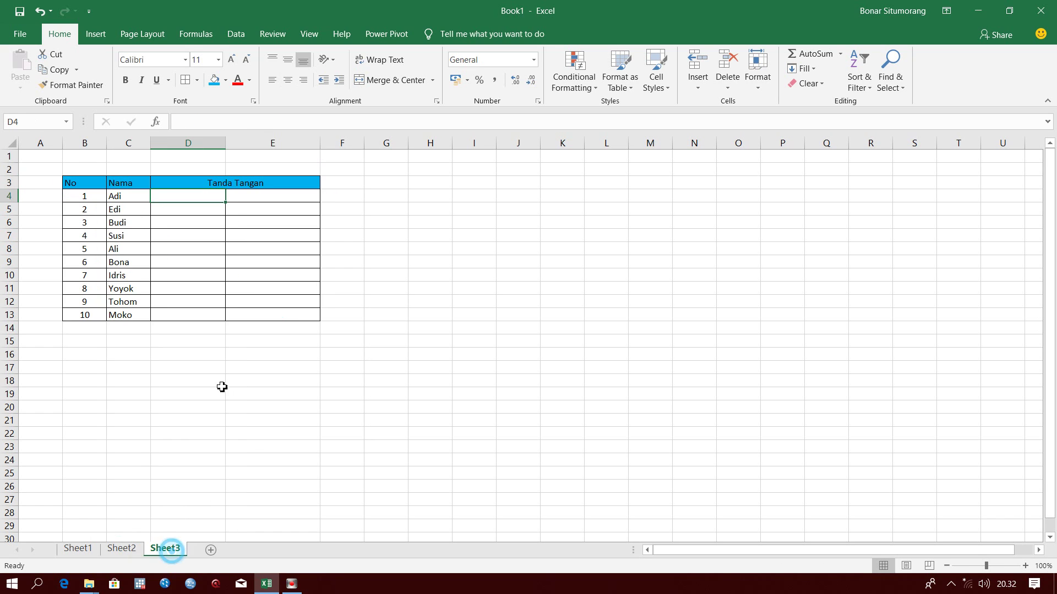
# Enter the formula =B4&"_____________" in D4 to show 1 with a signature line.
pyautogui.doubleClick(208, 200)
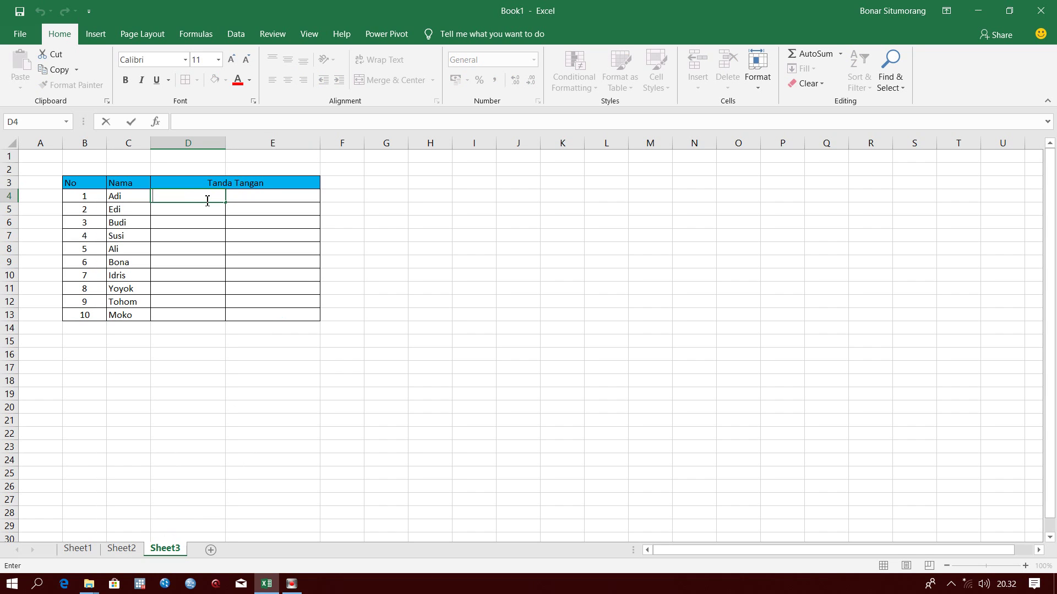
pyautogui.write('=')
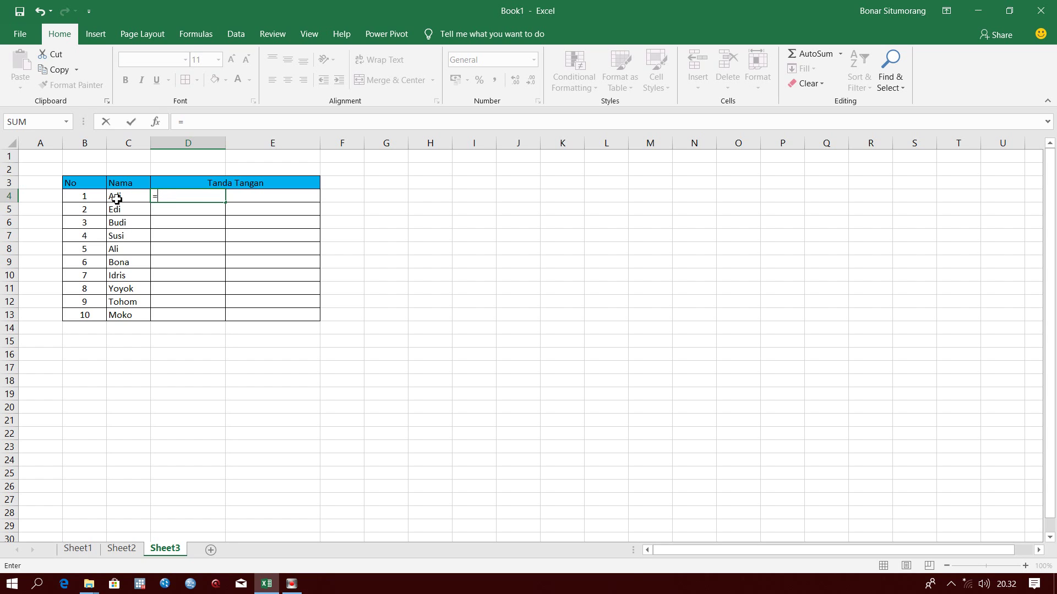
pyautogui.click(81, 198)
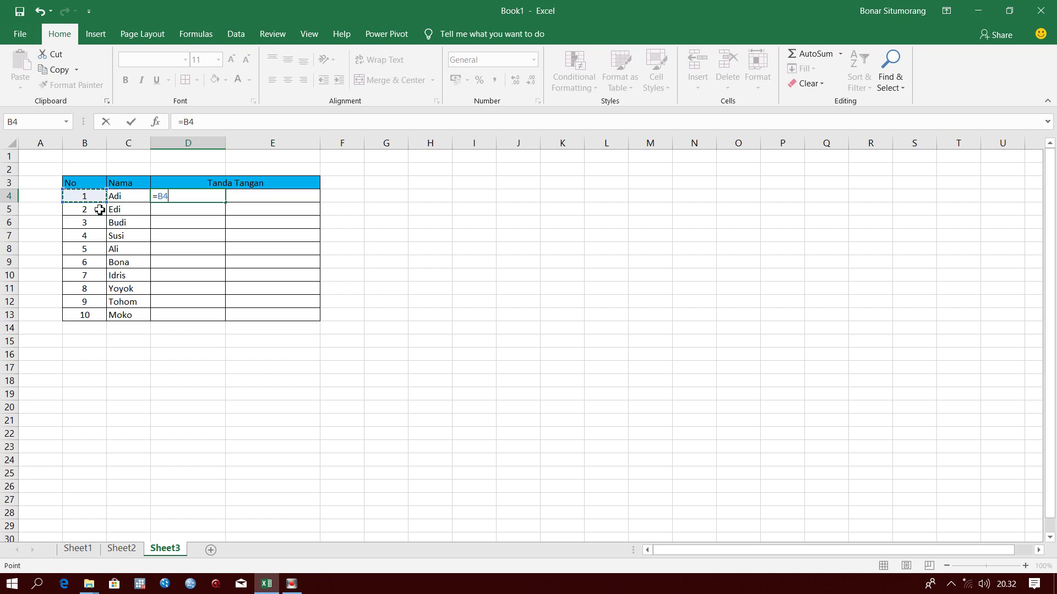
pyautogui.write('&')
pyautogui.write('"')
pyautogui.write('_____________')
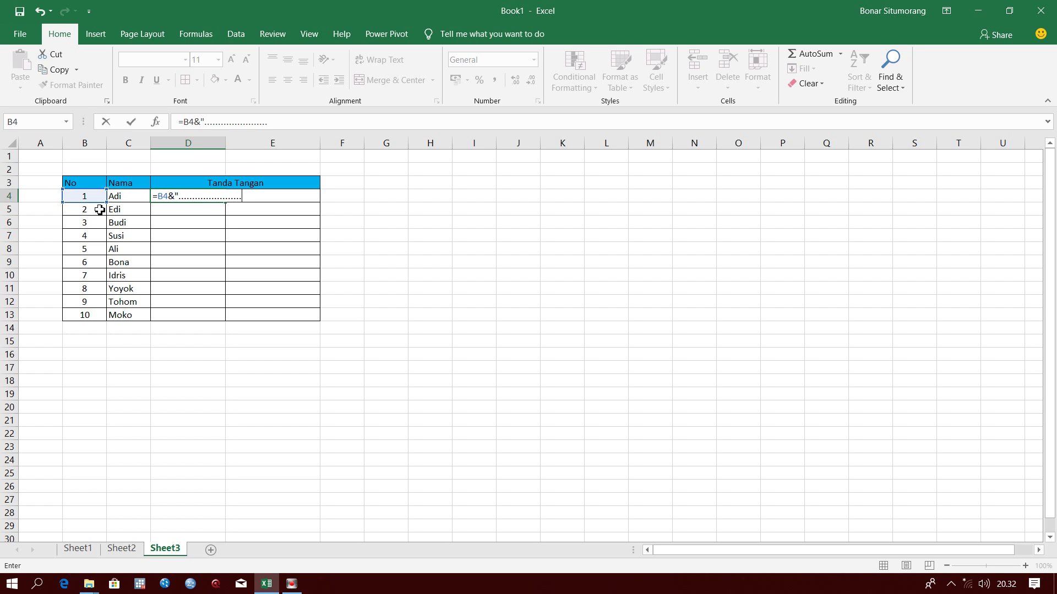
pyautogui.press('Return')
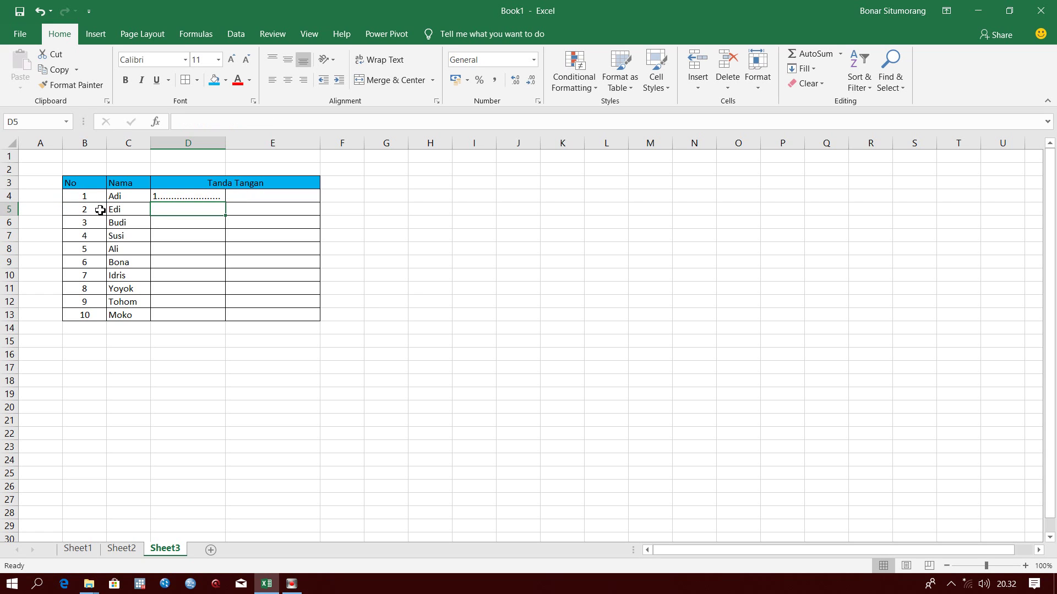
# Copy the D4 signature formula and paste it into E5.
pyautogui.click(195, 183)
pyautogui.click(196, 194)
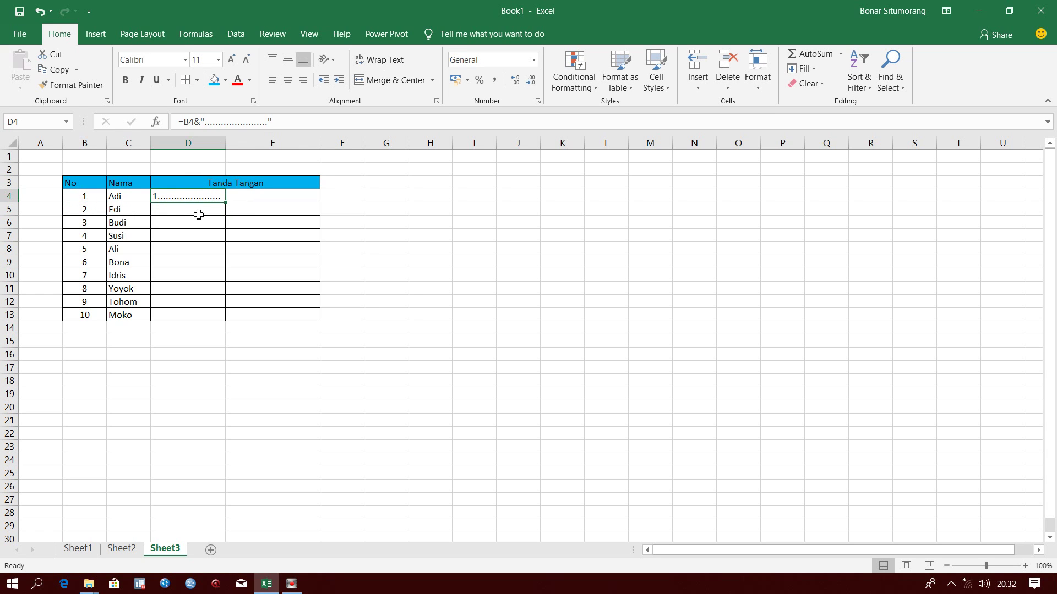
pyautogui.click(232, 209)
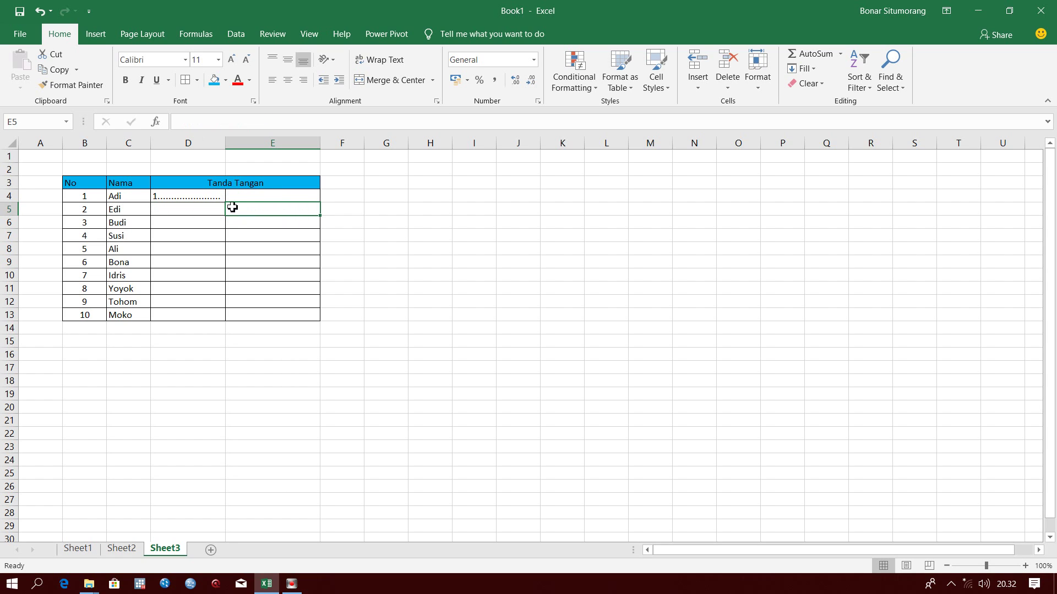
pyautogui.click(188, 198)
pyautogui.hotkey('ctrl', 'c')
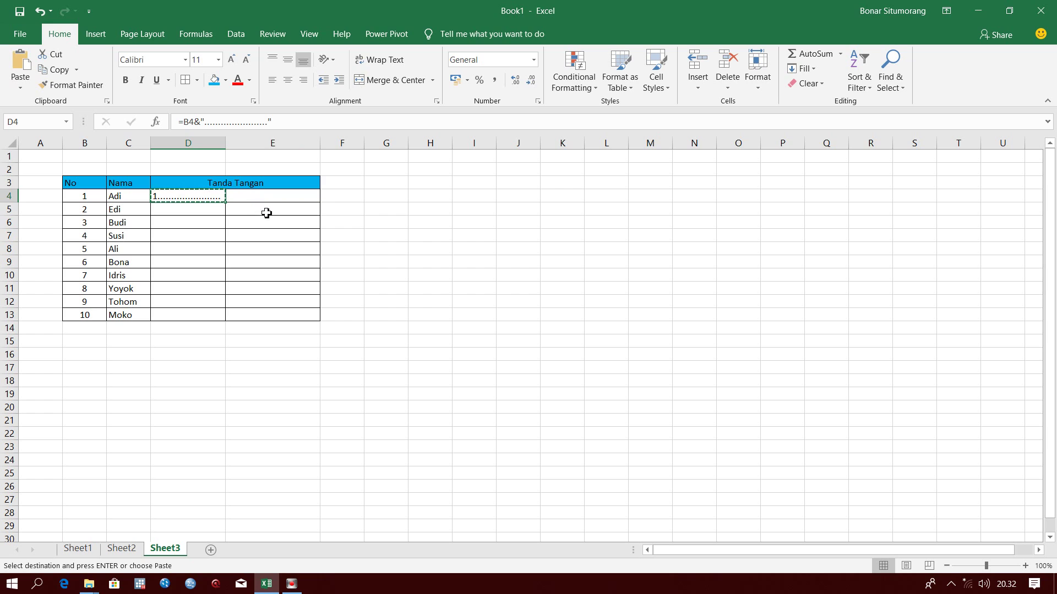
pyautogui.click(267, 214)
pyautogui.hotkey('ctrl', 'v')
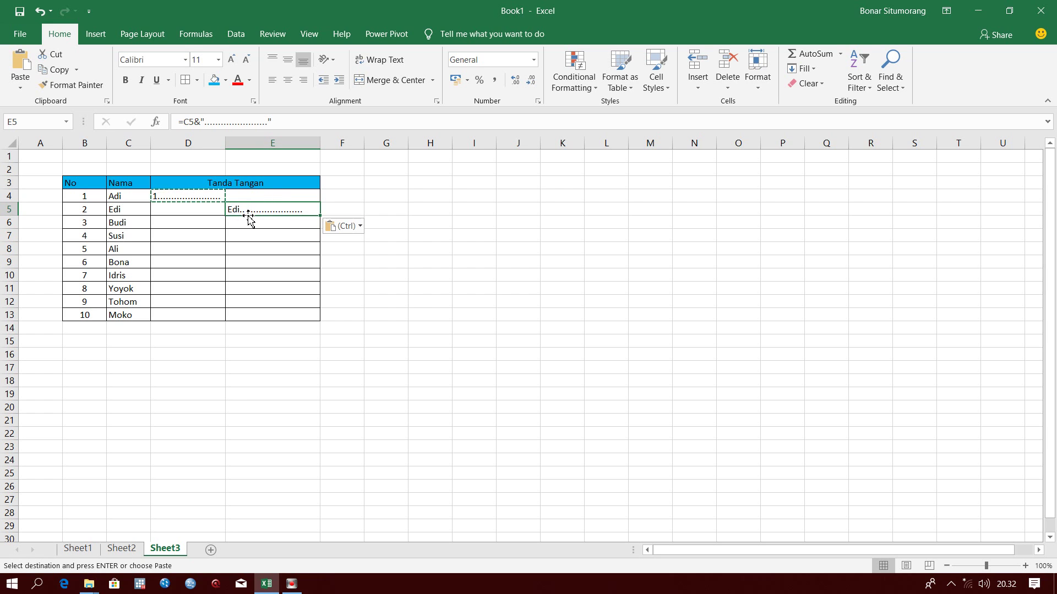
# Correct the E5 formula to reference B5 so it shows 2 with a signature line.
pyautogui.click(191, 122)
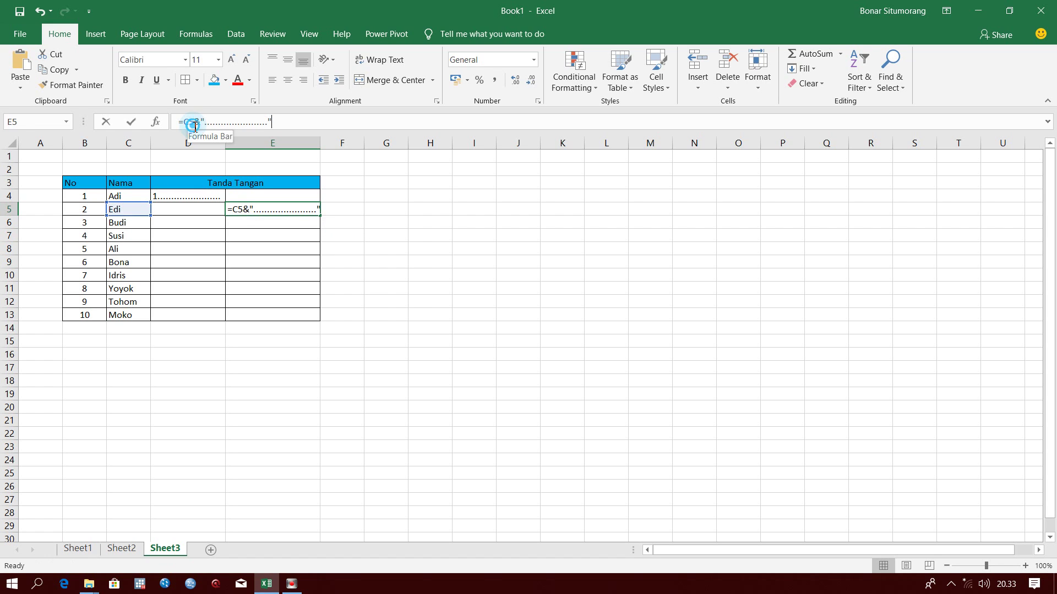
pyautogui.press('BackSpace')
pyautogui.press('BackSpace')
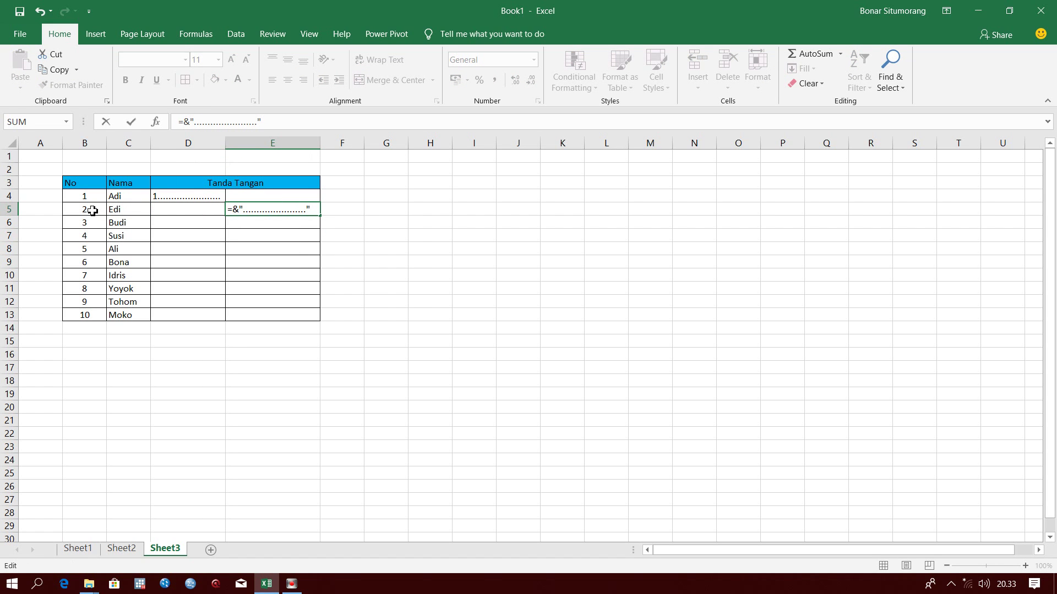
pyautogui.click(92, 210)
pyautogui.click(266, 210)
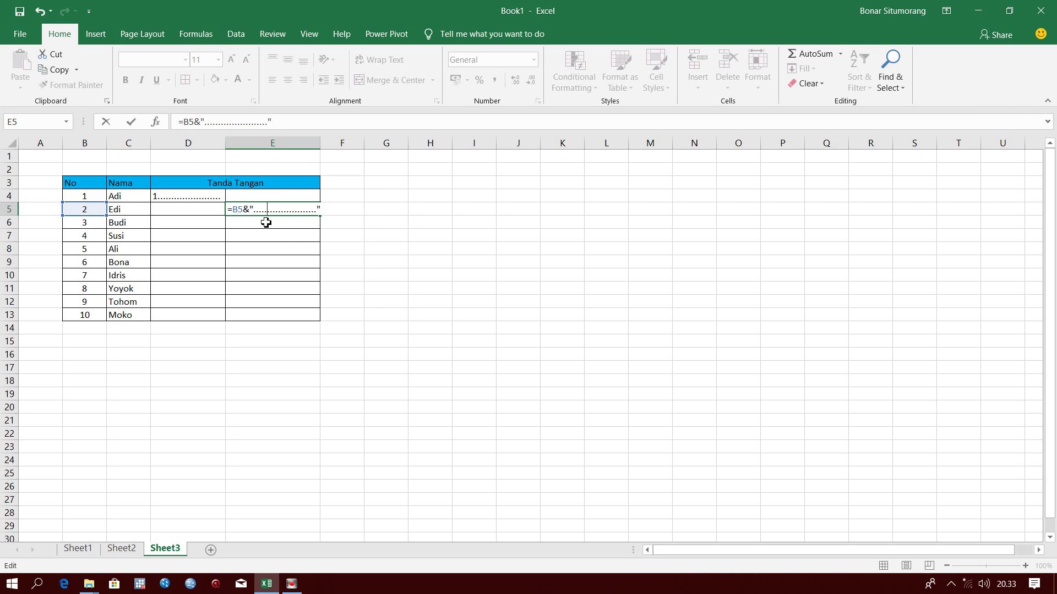
pyautogui.press('Return')
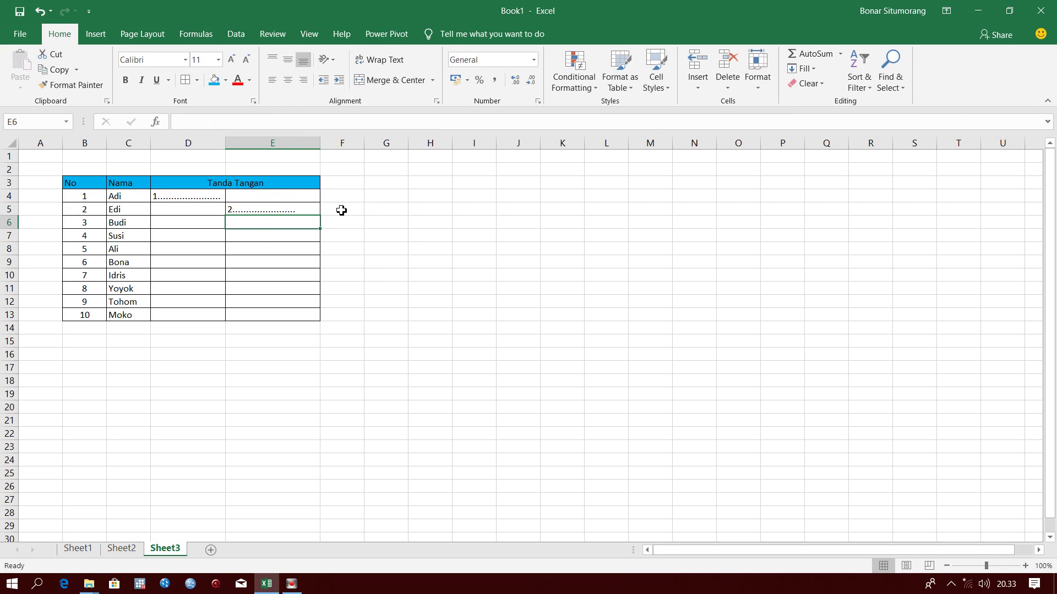
pyautogui.click(361, 247)
# Fill the D4:E5 signature pattern down to row 13, odd numbers in D and even in E.
pyautogui.click(199, 200)
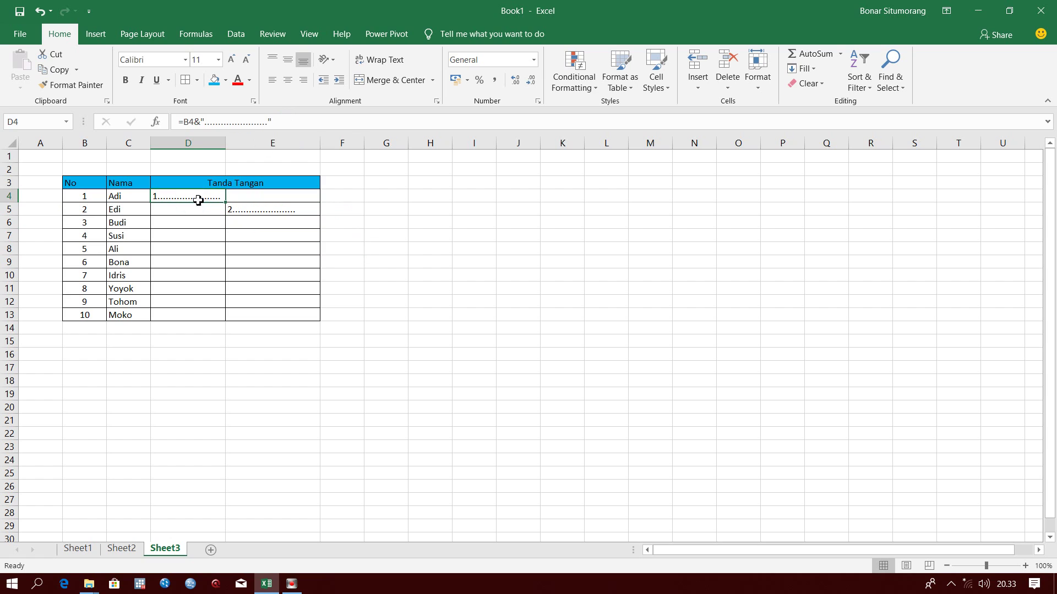
pyautogui.moveTo(206, 198); pyautogui.dragTo(253, 209)
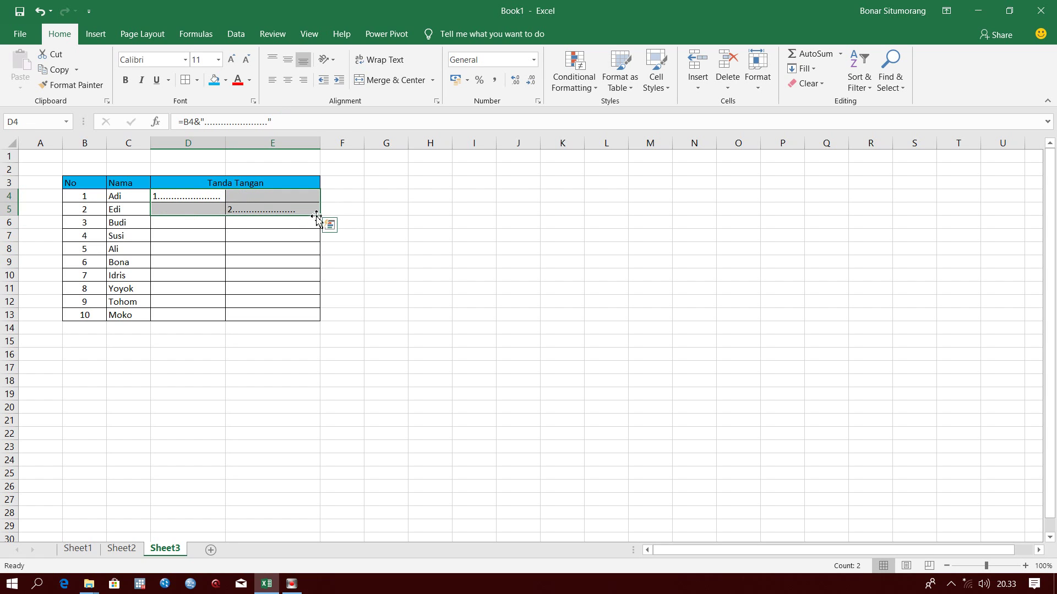
pyautogui.moveTo(320, 217); pyautogui.dragTo(309, 319)
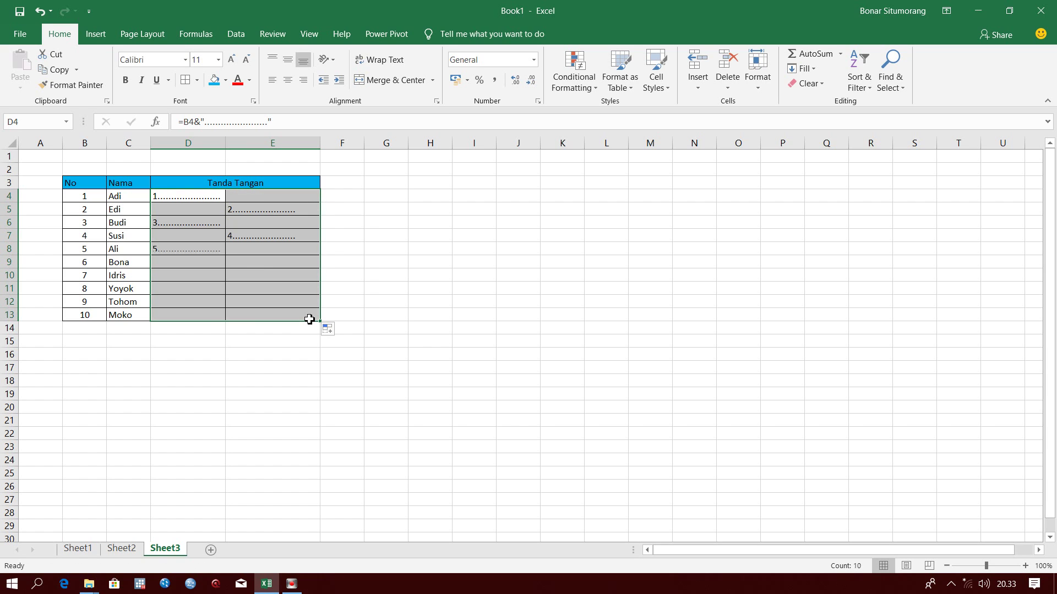
pyautogui.click(404, 253)
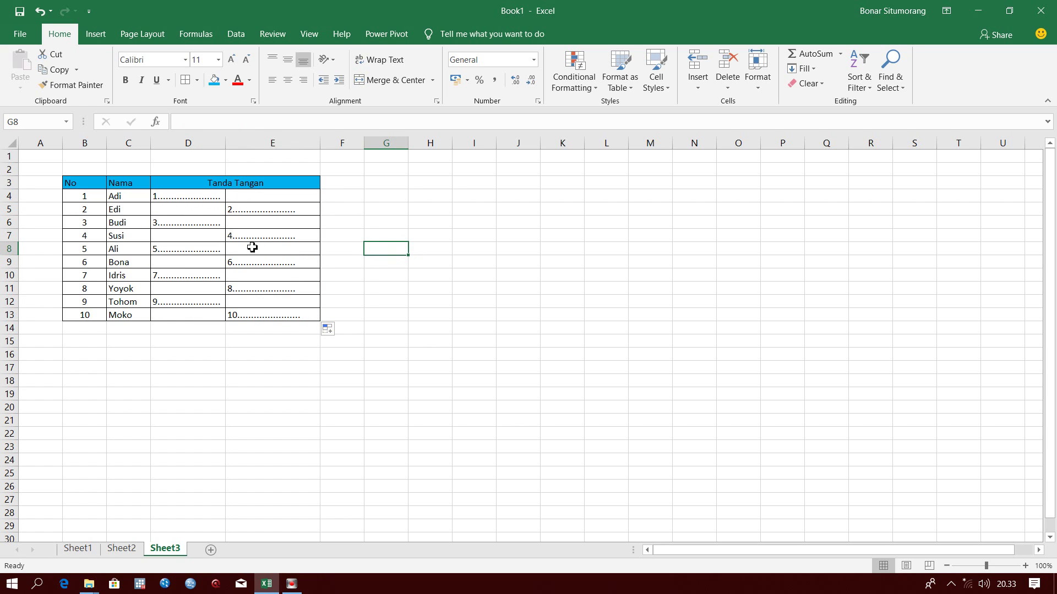
# Centre the No header in cell B3 to match the numbers below it.
pyautogui.click(85, 186)
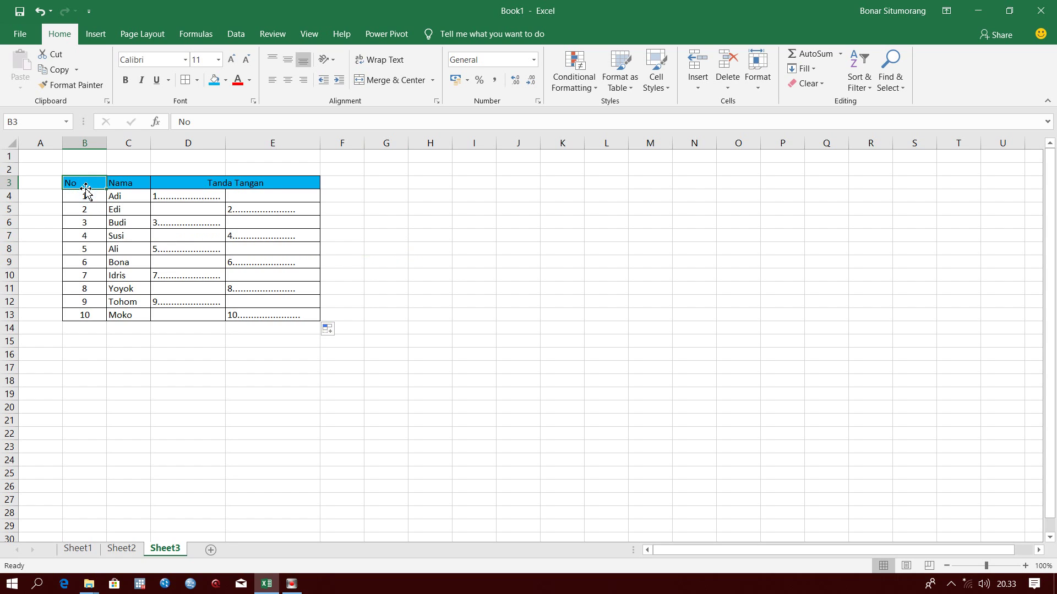
pyautogui.click(288, 79)
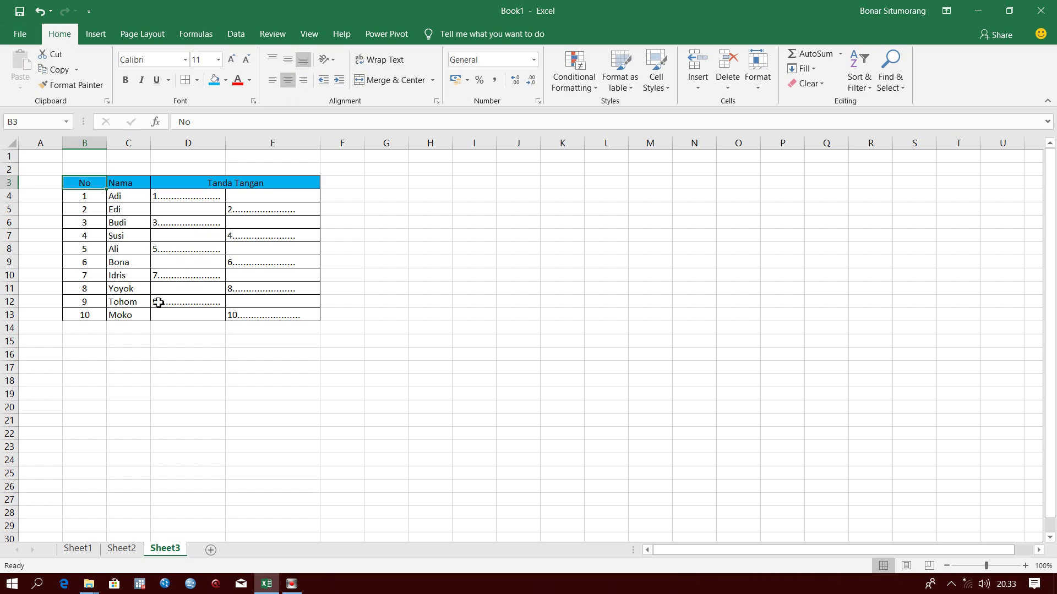